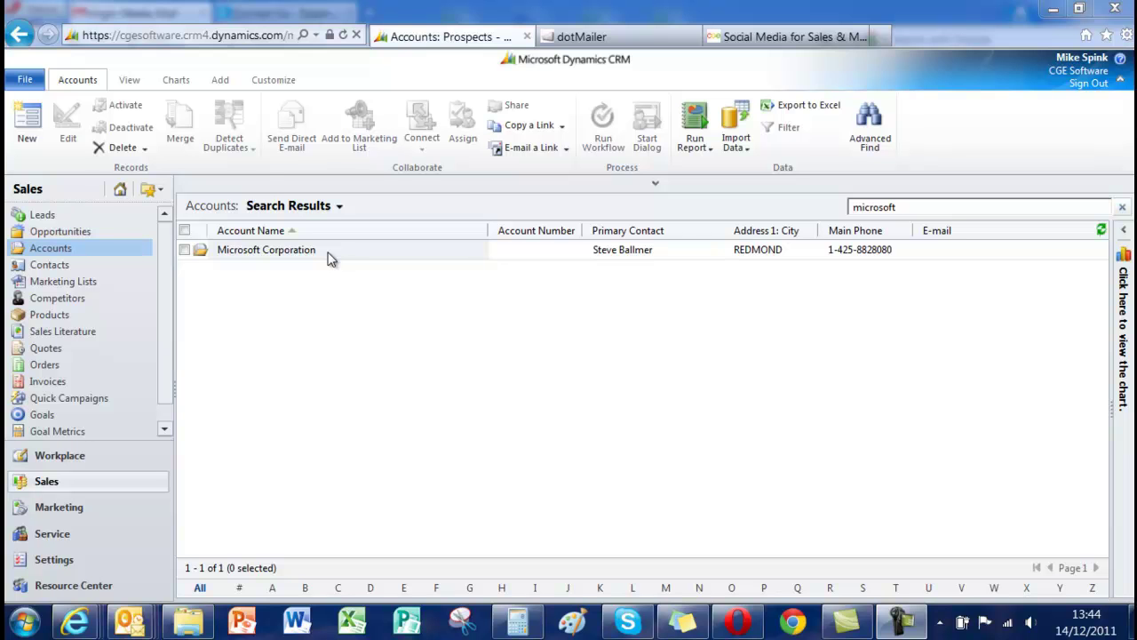
# Step: Open the Microsoft Corporation account from the Accounts search results grid
pyautogui.doubleClick(329, 258)
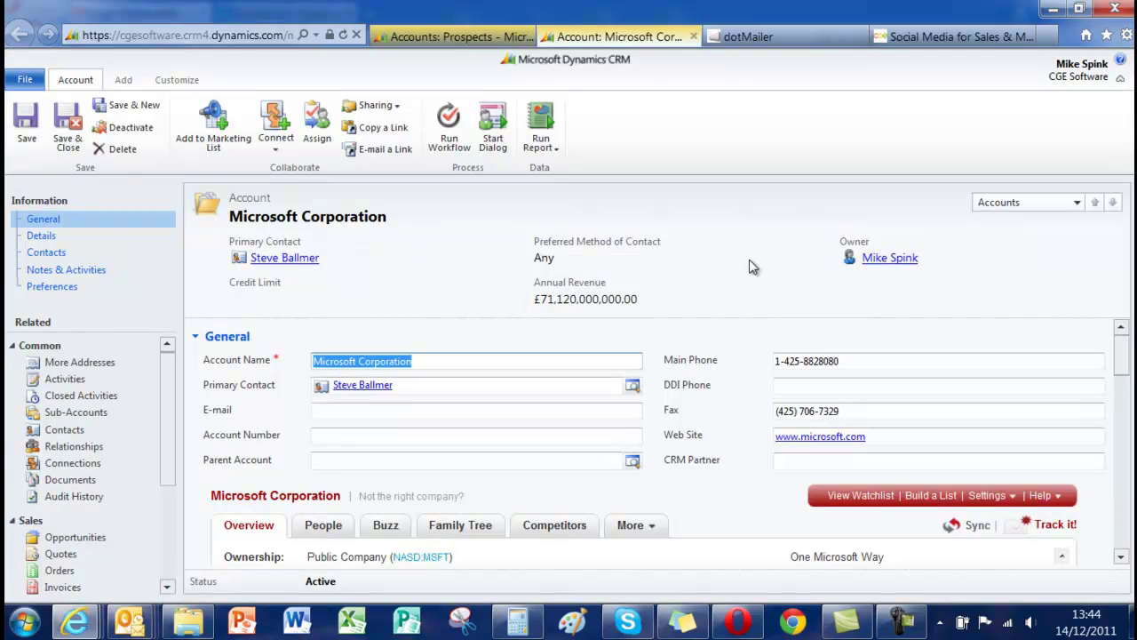
# Step: Expand the full company description in the InsideView panel
pyautogui.scroll(-1, 1127, 350)
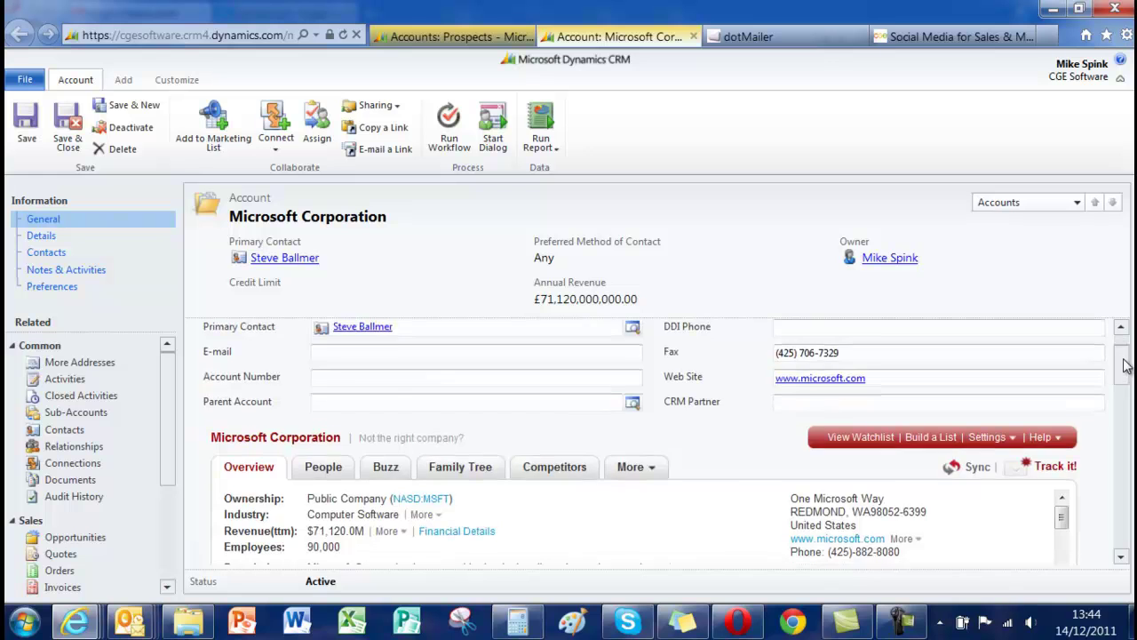
pyautogui.scroll(1, 1126, 350)
pyautogui.moveTo(1126, 350); pyautogui.dragTo(1125, 380)
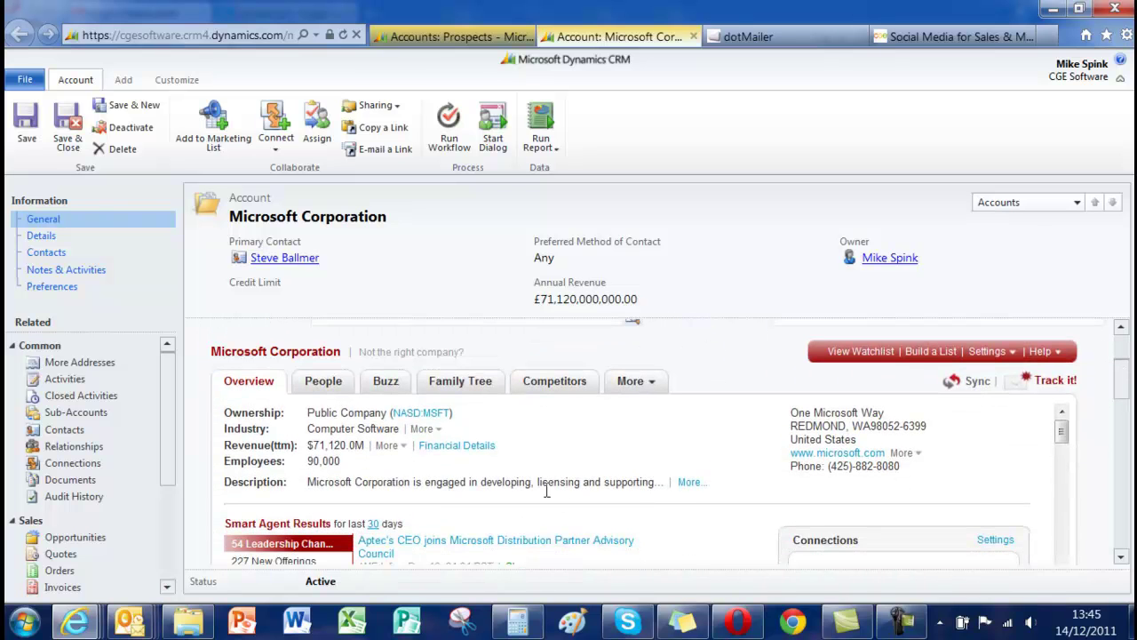
pyautogui.click(688, 485)
# Step: Open InsideView's Sync comparison of the Microsoft Corporation account data
pyautogui.scroll(-2, 589, 470)
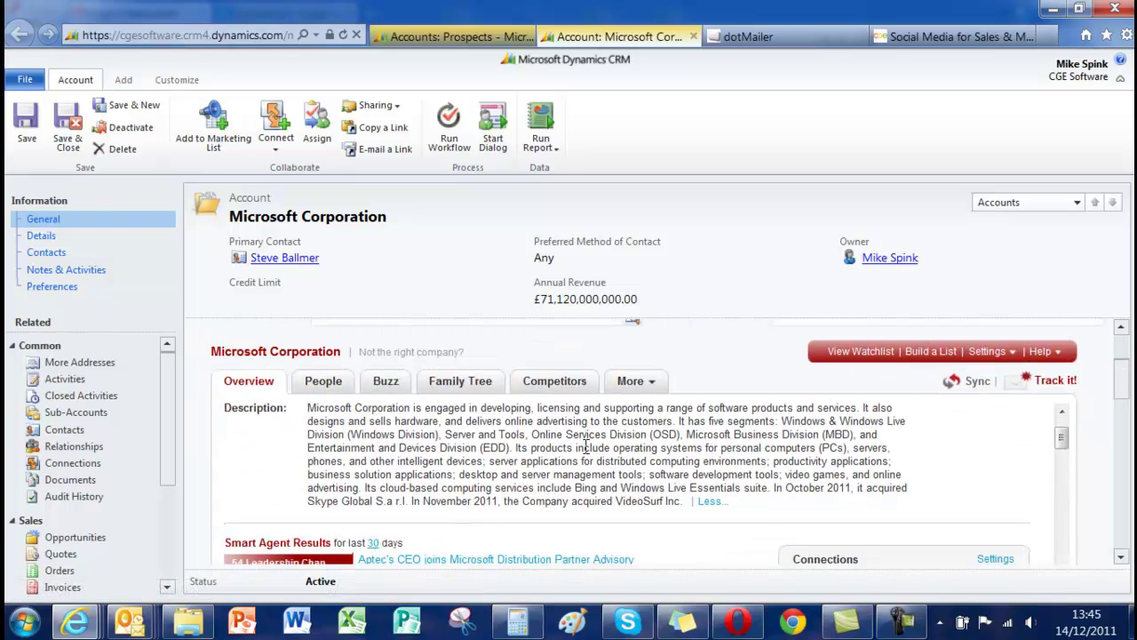
pyautogui.scroll(3, 584, 455)
pyautogui.scroll(2, 582, 453)
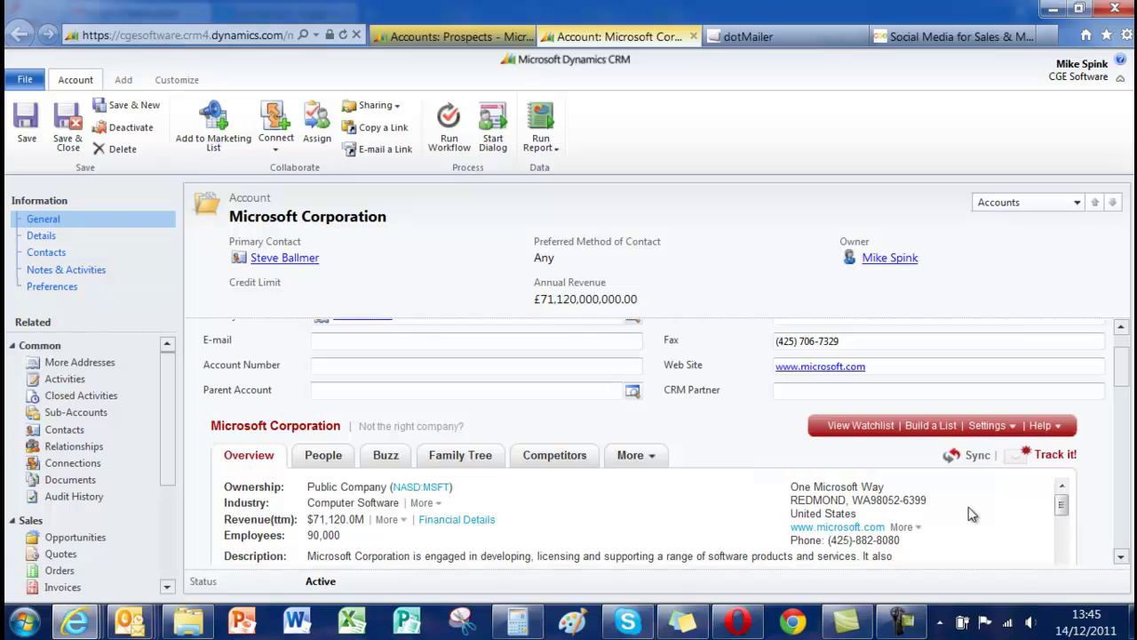
pyautogui.click(976, 457)
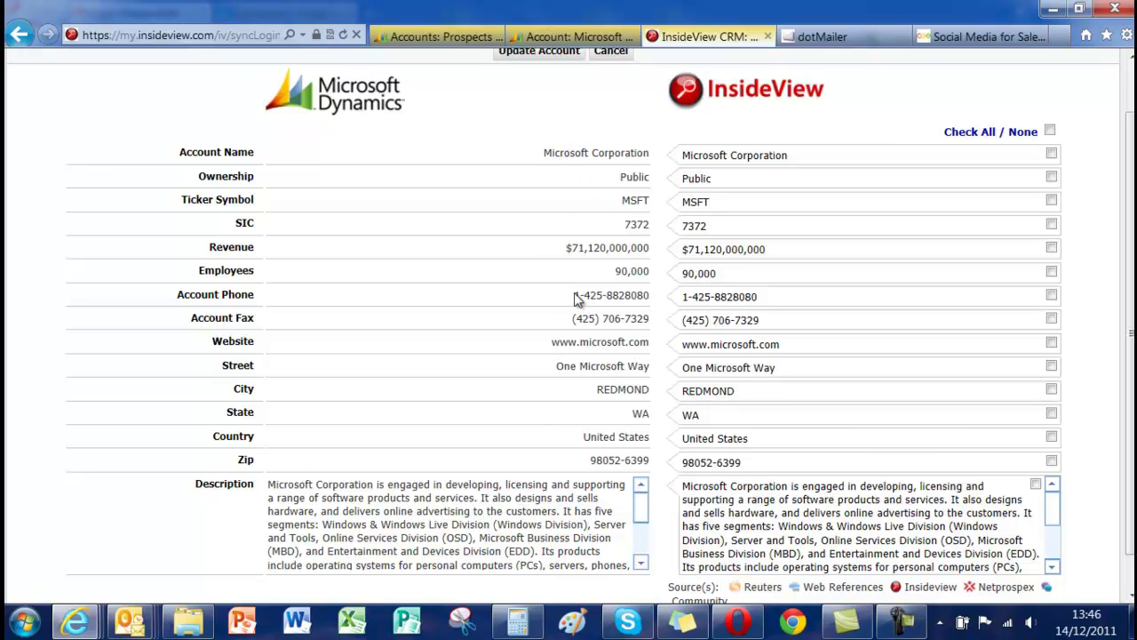
# Step: Update the account with all InsideView fields except Ownership, Revenue and Account Fax
pyautogui.scroll(-1, 472, 388)
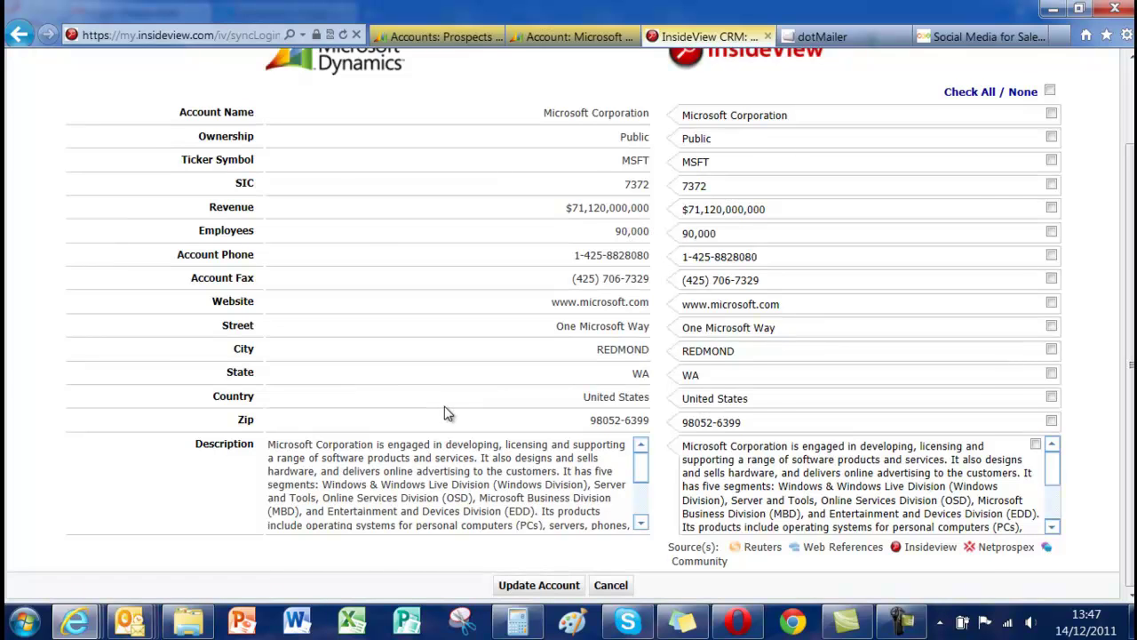
pyautogui.scroll(3, 445, 410)
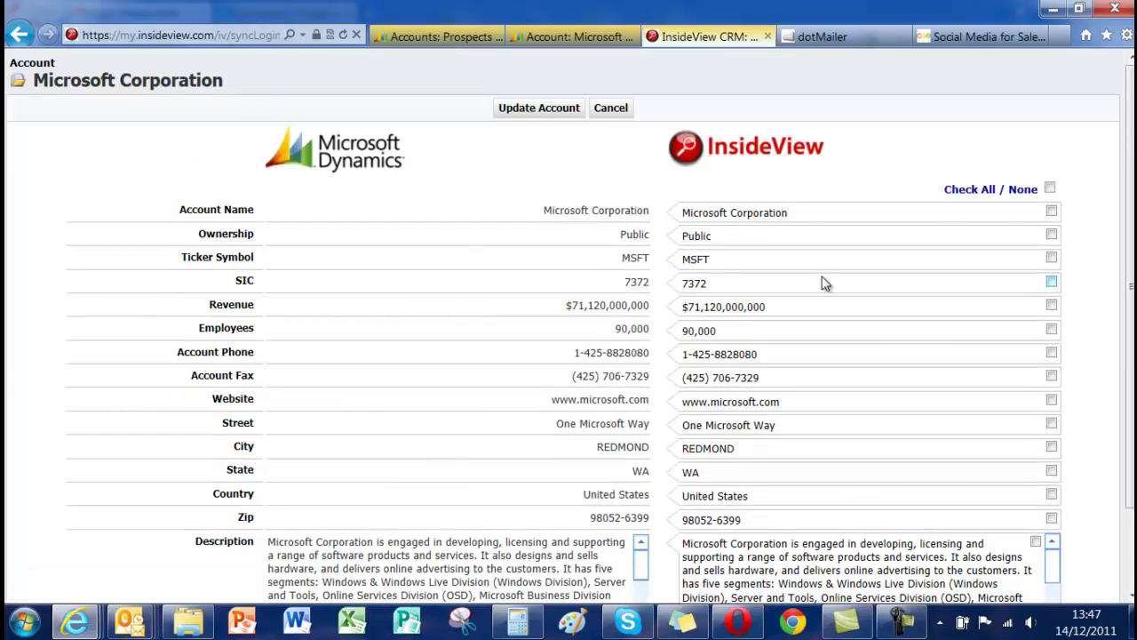
pyautogui.click(1049, 189)
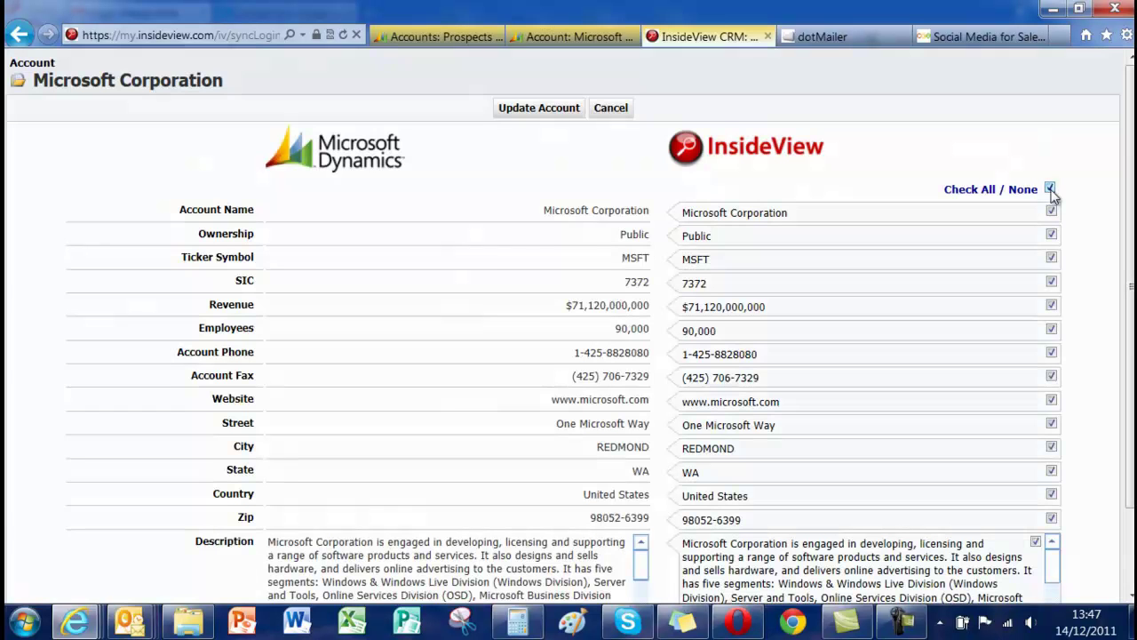
pyautogui.scroll(-3, 569, 328)
pyautogui.scroll(1, 1066, 267)
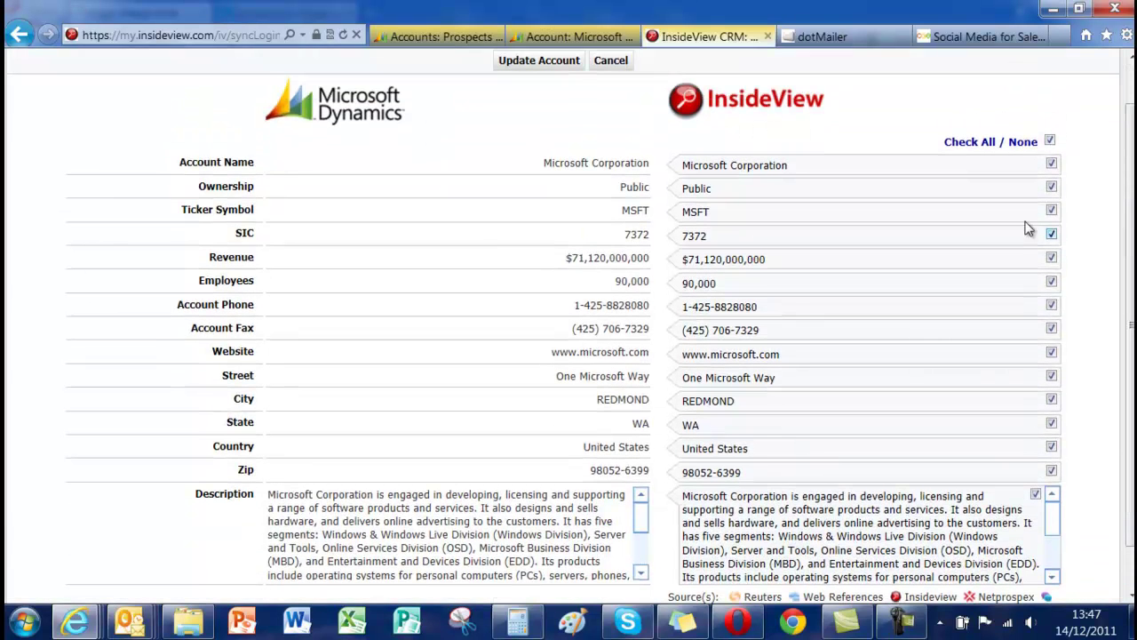
pyautogui.click(1051, 187)
pyautogui.click(1051, 258)
pyautogui.click(1051, 328)
pyautogui.scroll(-1, 924, 356)
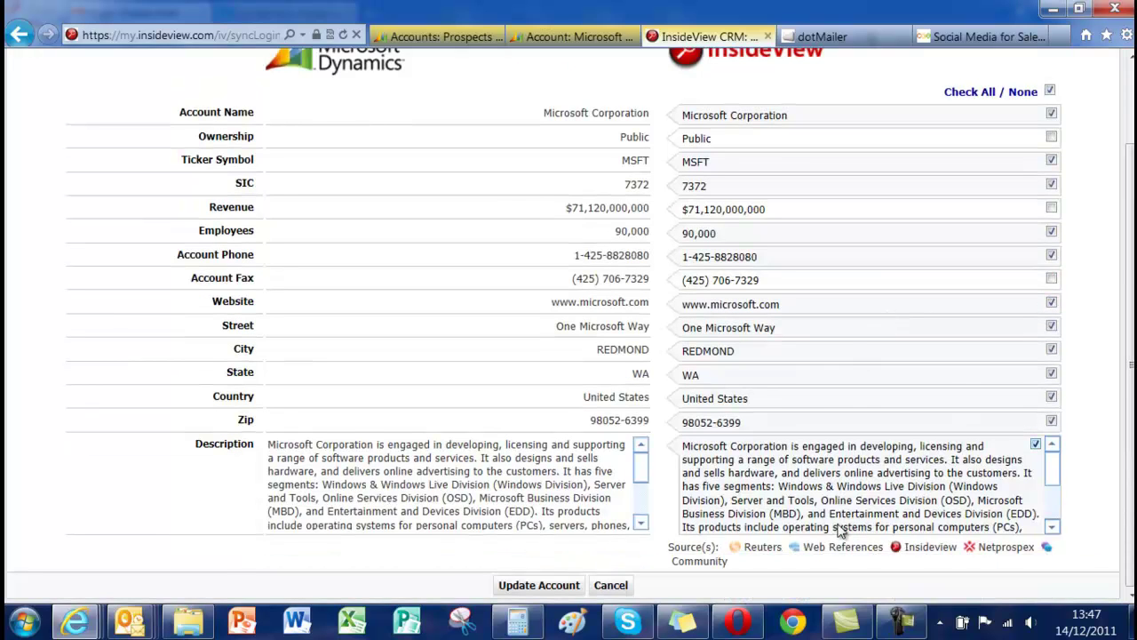
pyautogui.click(569, 586)
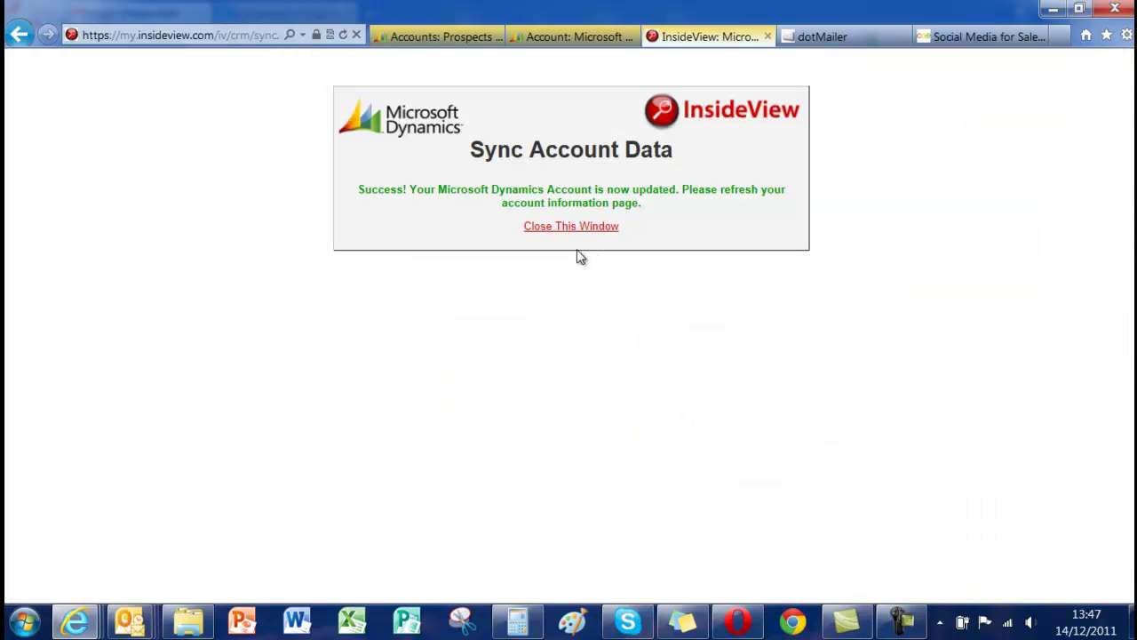
pyautogui.click(565, 226)
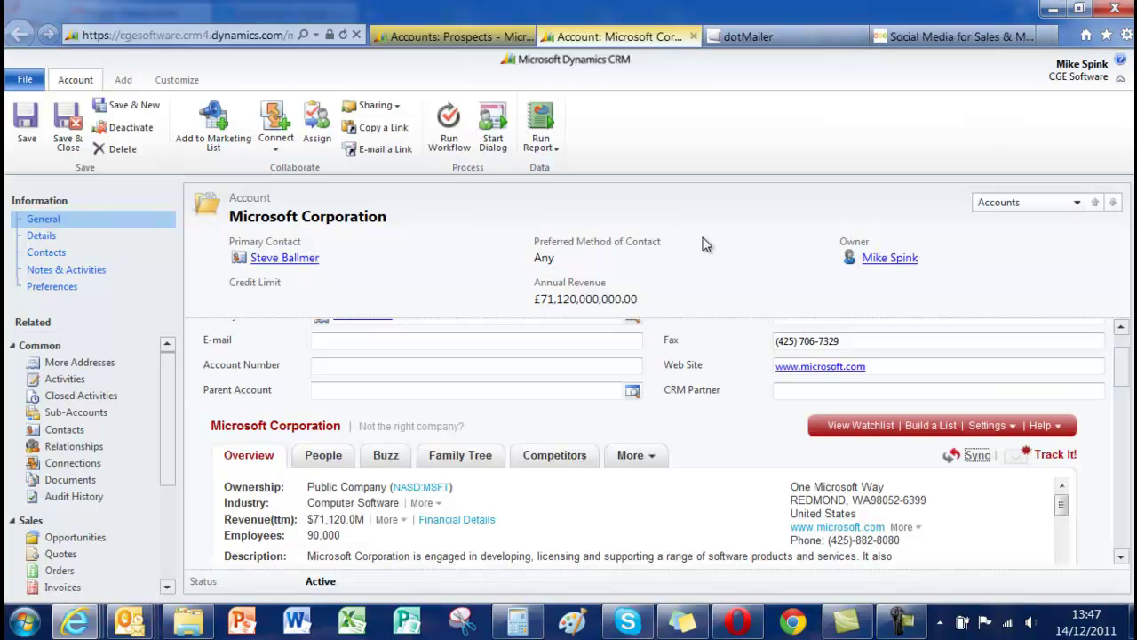
pyautogui.scroll(-5, 586, 382)
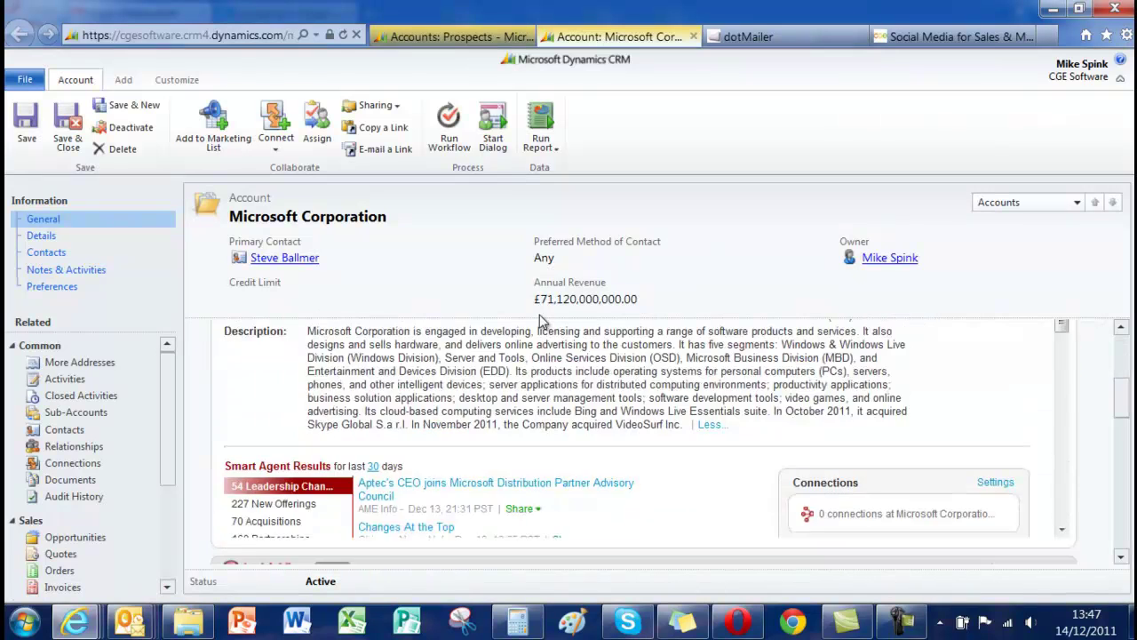
pyautogui.scroll(-10, 542, 320)
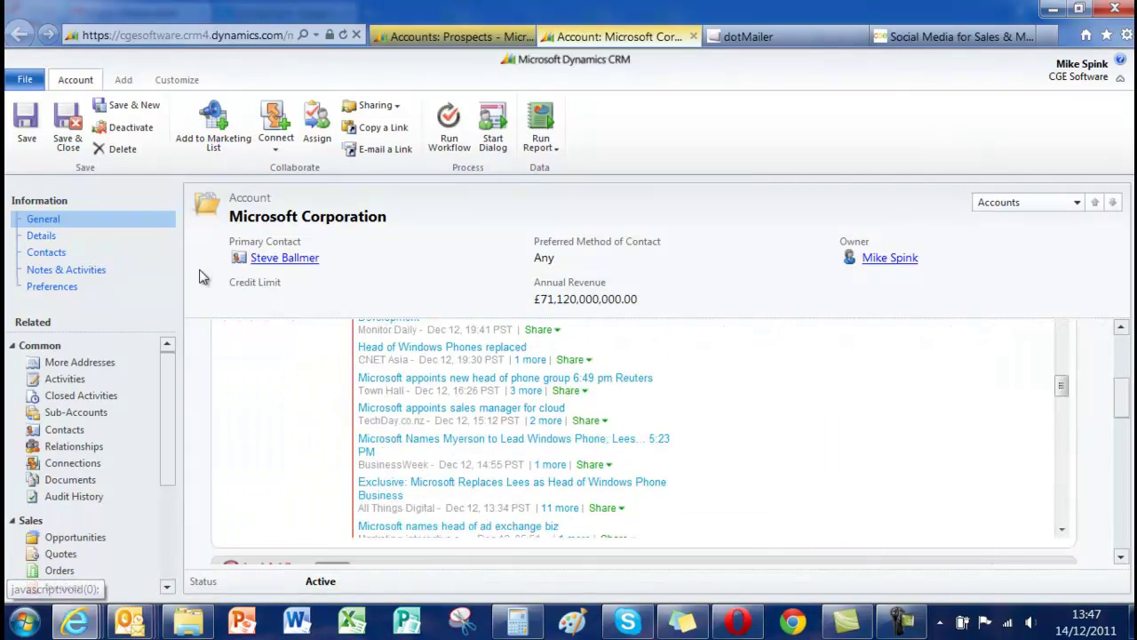
pyautogui.click(44, 236)
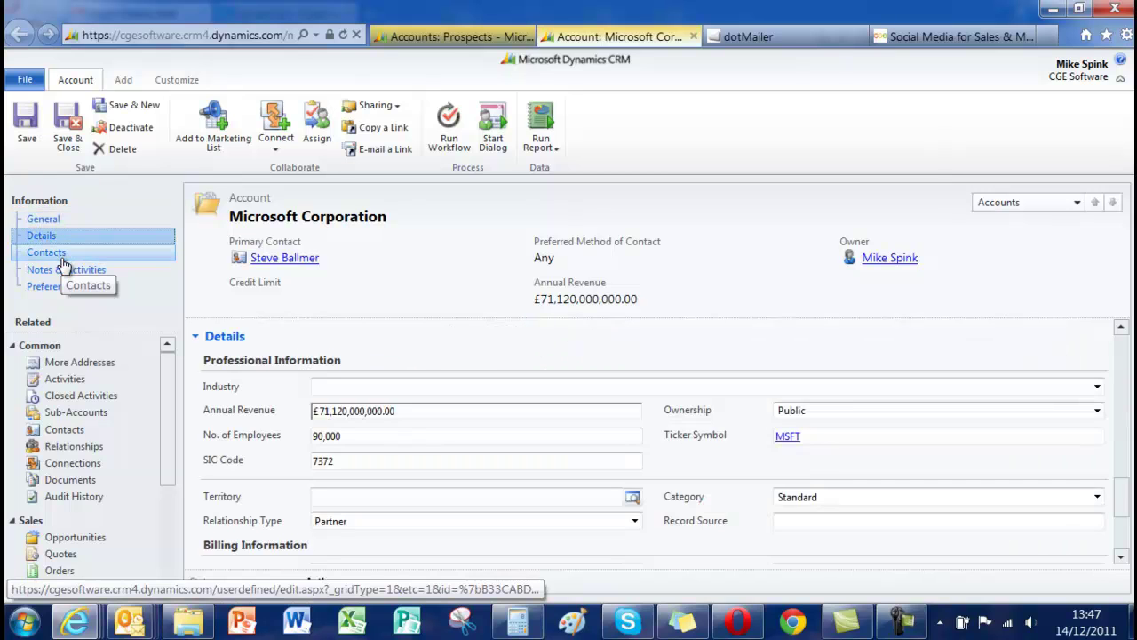
pyautogui.click(46, 253)
pyautogui.click(67, 272)
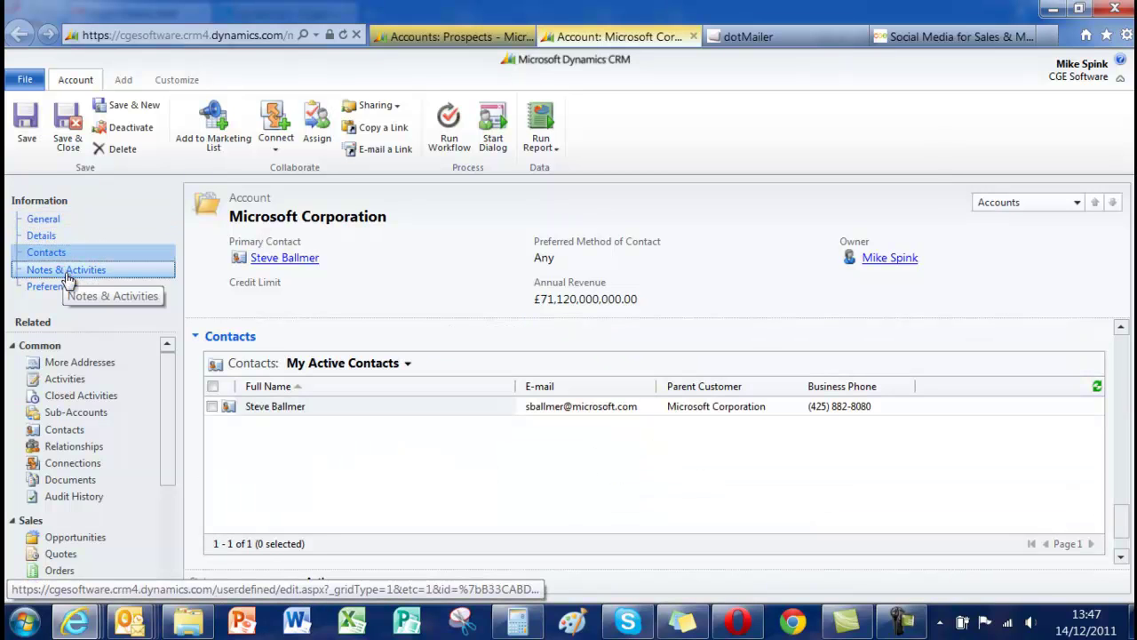
pyautogui.click(71, 287)
pyautogui.click(52, 235)
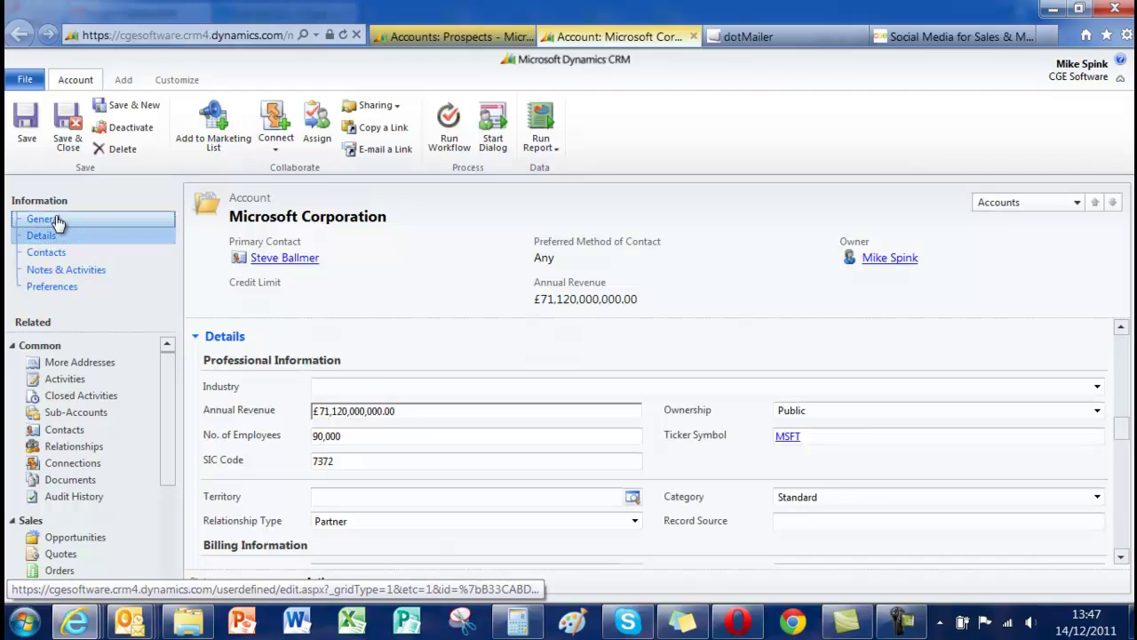
pyautogui.click(56, 222)
pyautogui.scroll(-1, 429, 325)
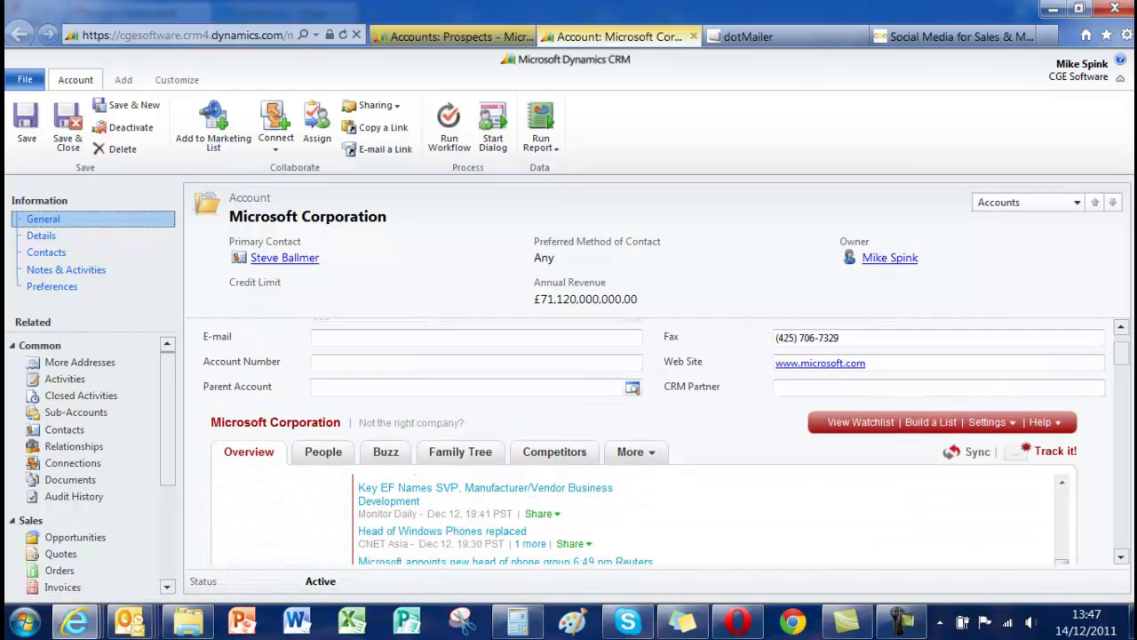
pyautogui.scroll(-2, 1121, 365)
pyautogui.scroll(3, 1120, 368)
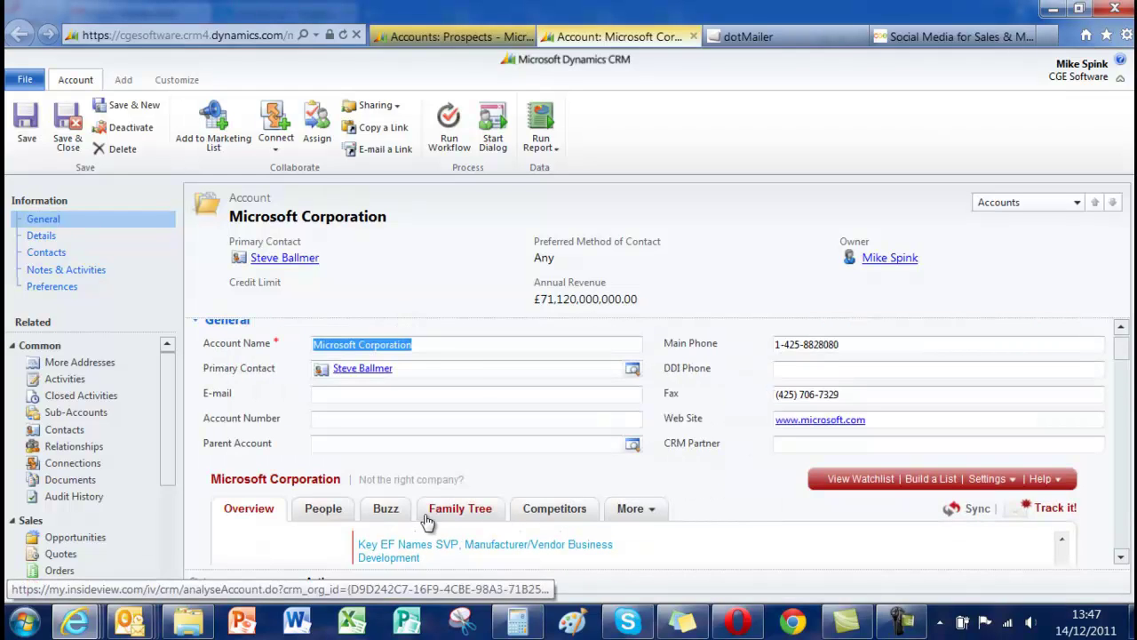
# Step: Show Microsoft Corporation's people and expand the 2 Chief Executive Officer group
pyautogui.click(322, 507)
pyautogui.scroll(-2, 327, 462)
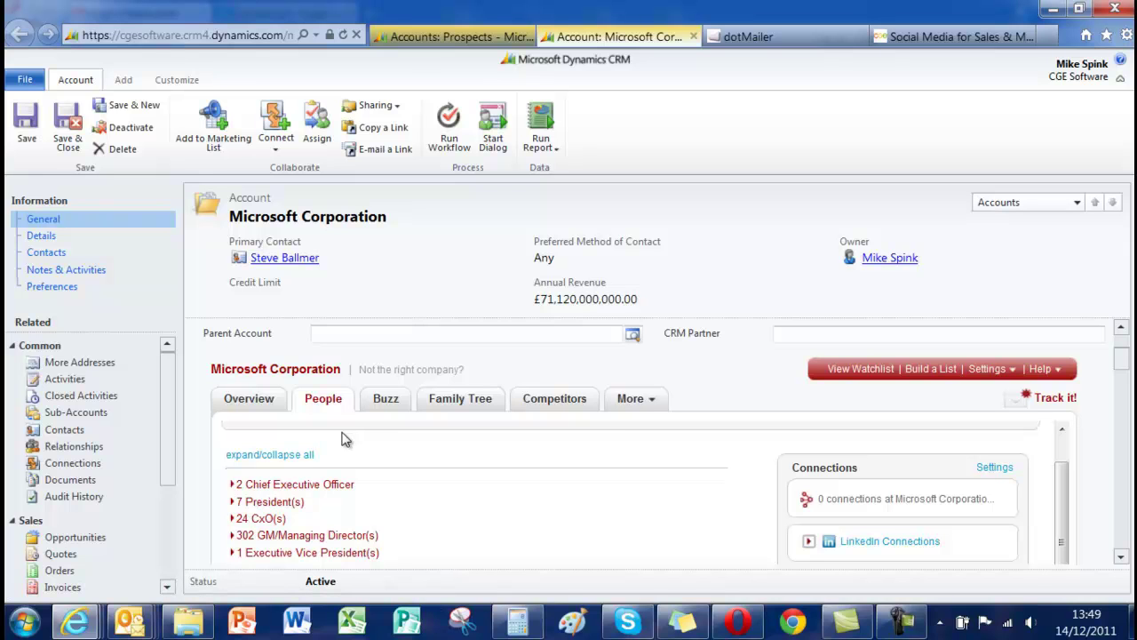
pyautogui.scroll(-1, 344, 439)
pyautogui.scroll(1, 345, 439)
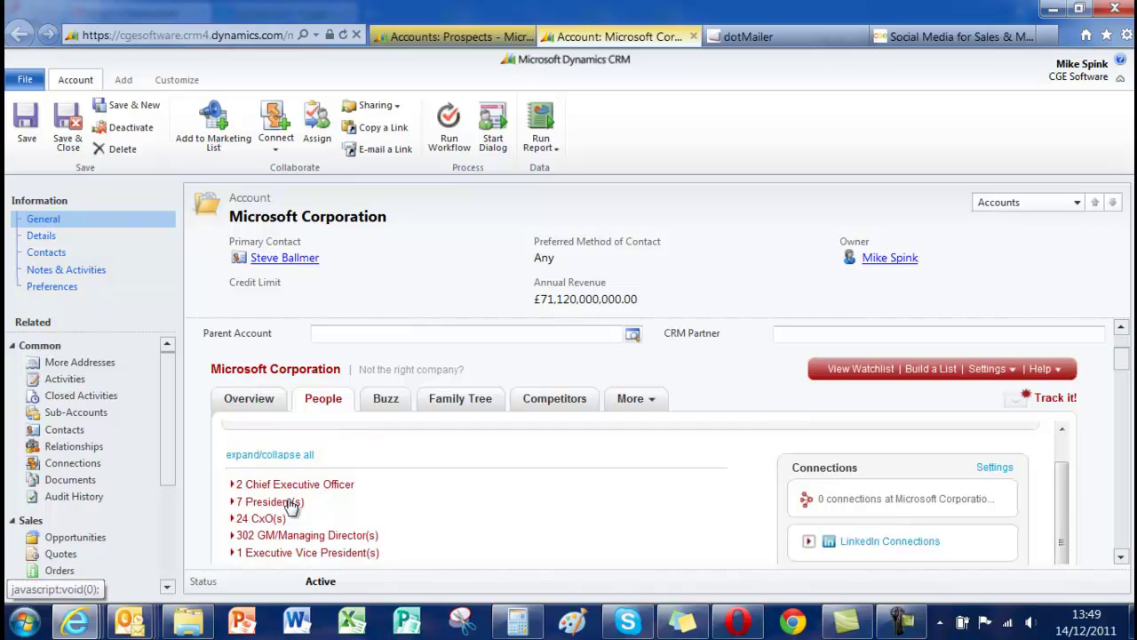
pyautogui.click(233, 484)
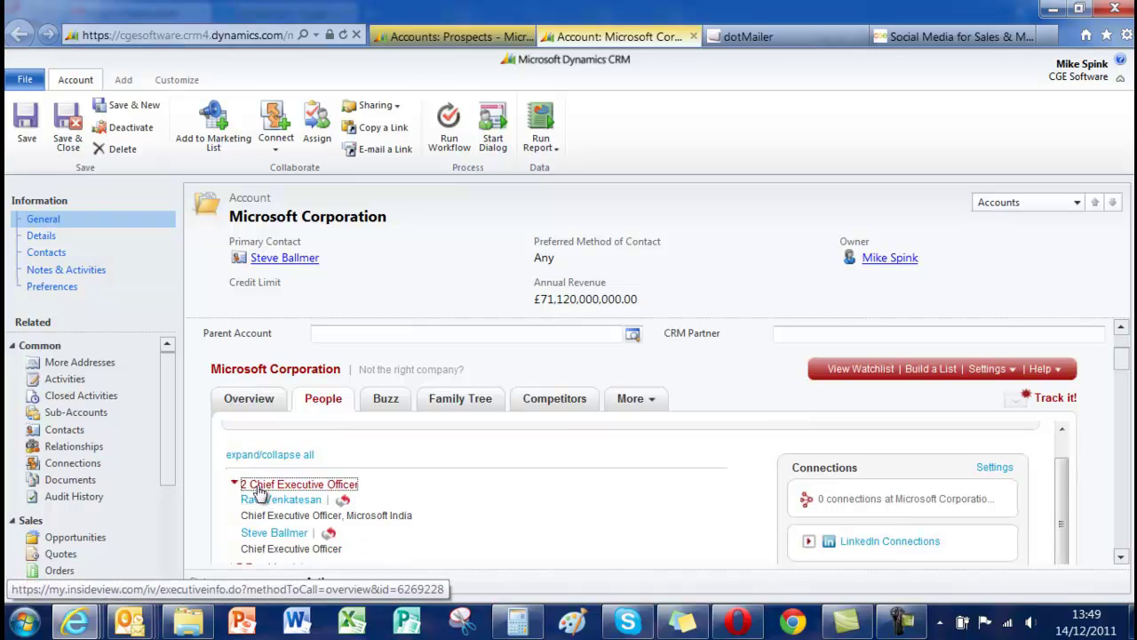
# Step: Expand the 302 GM/Managing Director(s) group to list names and titles
pyautogui.scroll(-1, 256, 484)
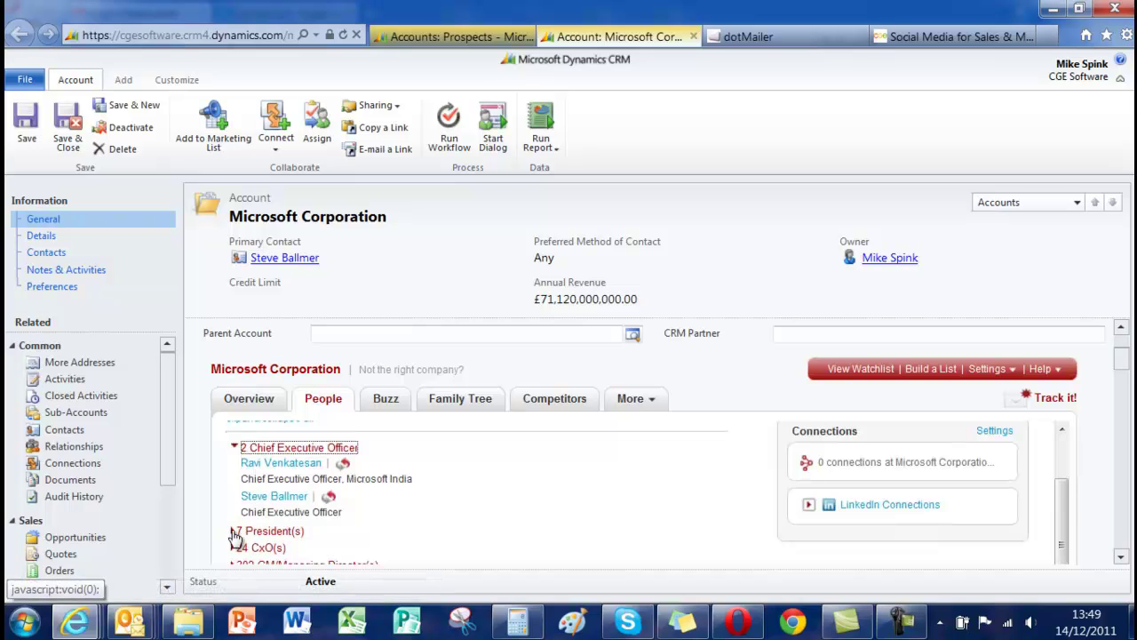
pyautogui.scroll(-1, 264, 492)
pyautogui.scroll(-3, 257, 498)
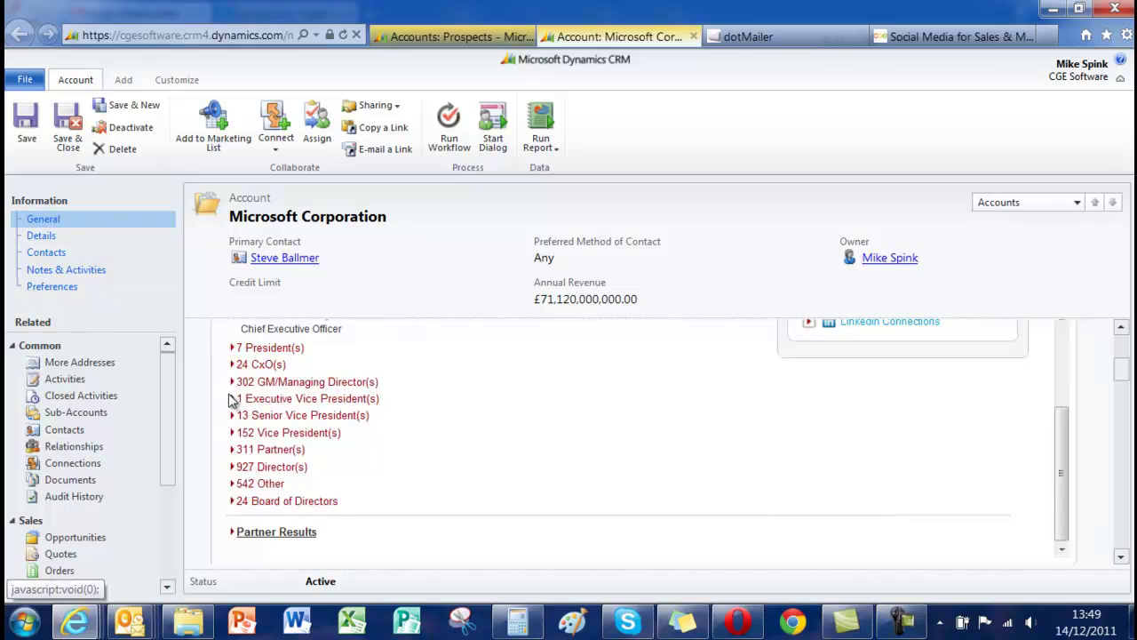
pyautogui.click(233, 383)
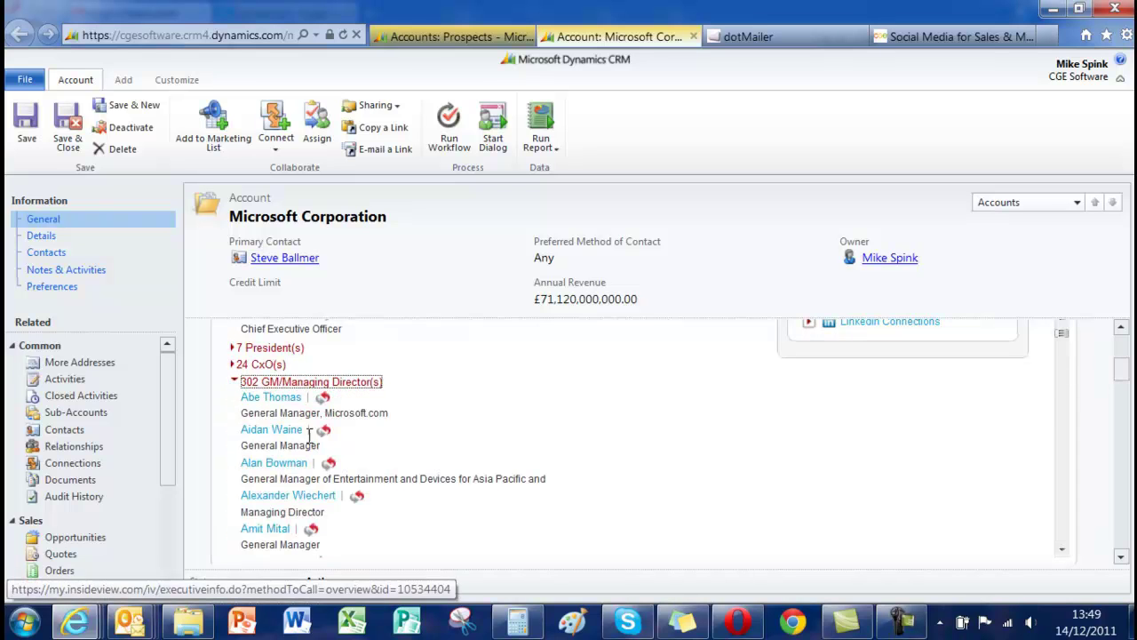
pyautogui.moveTo(288, 473)
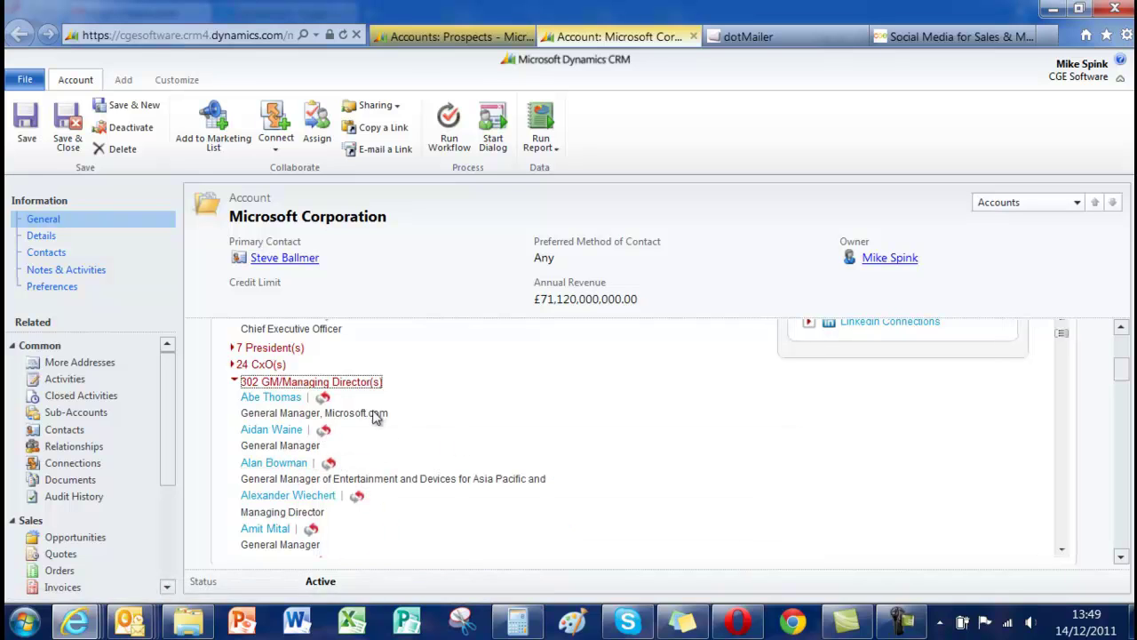
# Step: Export Microsoft's Chief Executive Officer to Dynamics CRM as a new contact
pyautogui.click(247, 382)
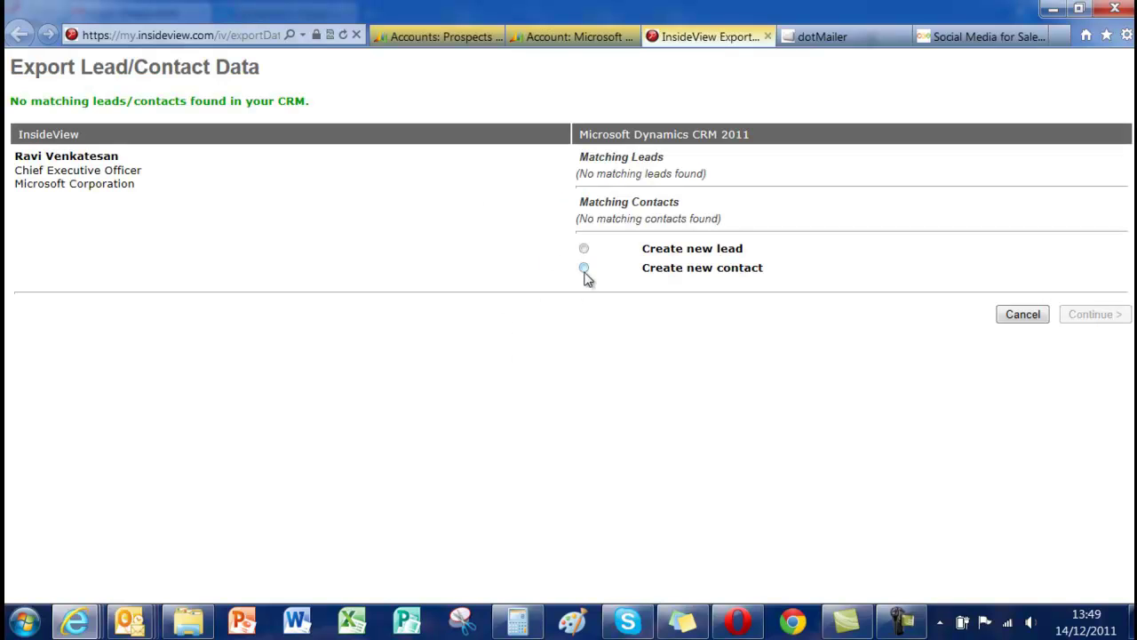
pyautogui.click(583, 267)
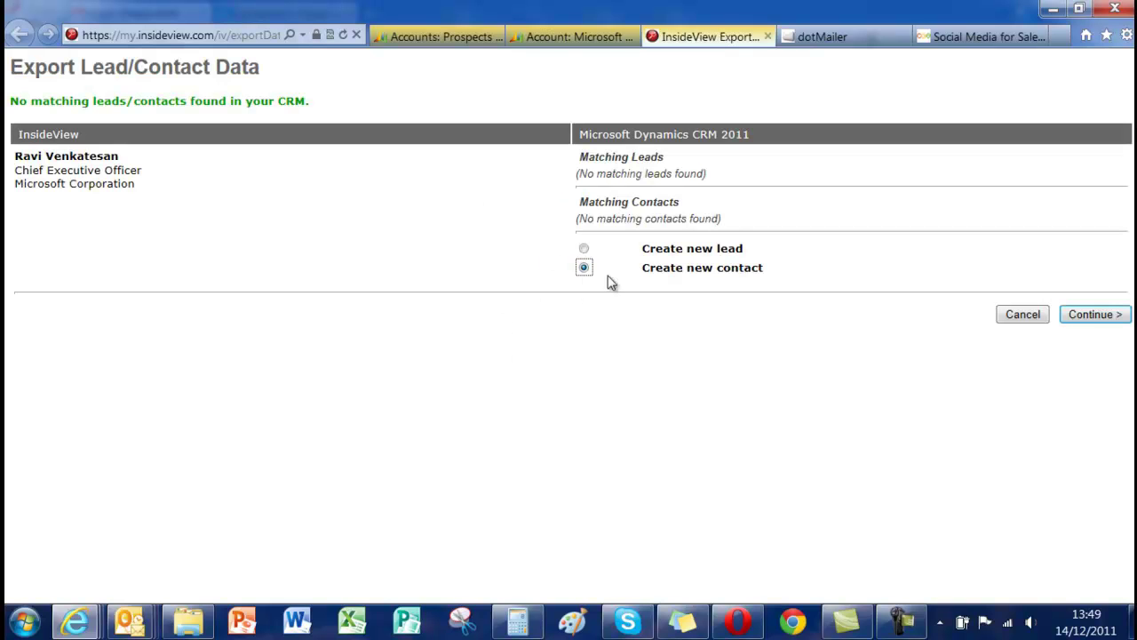
pyautogui.click(1084, 316)
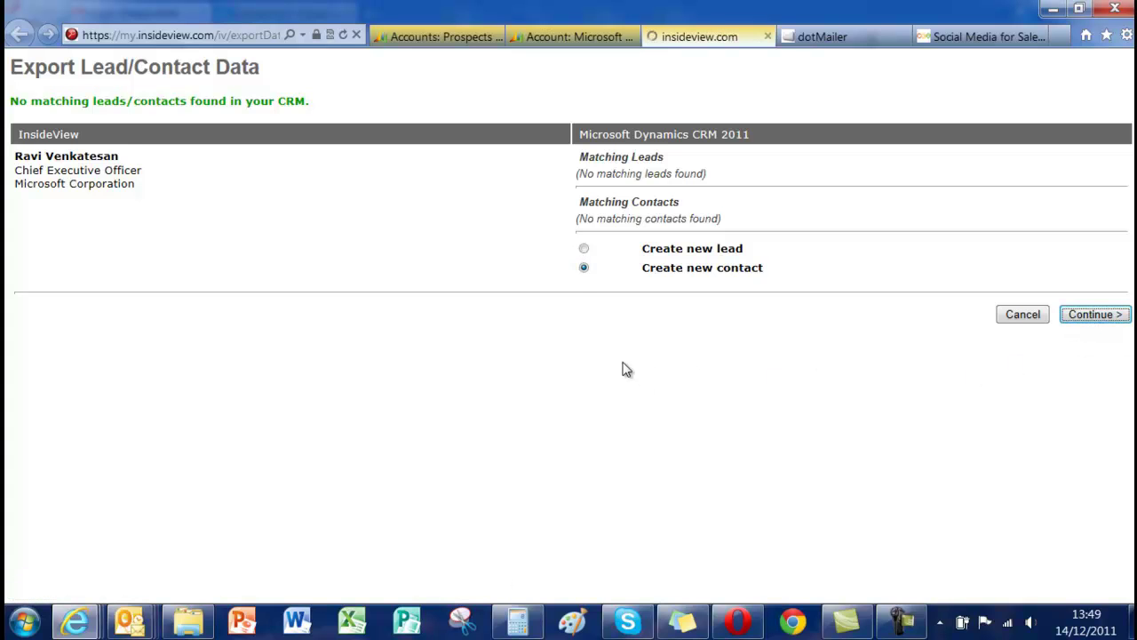
pyautogui.click(1089, 314)
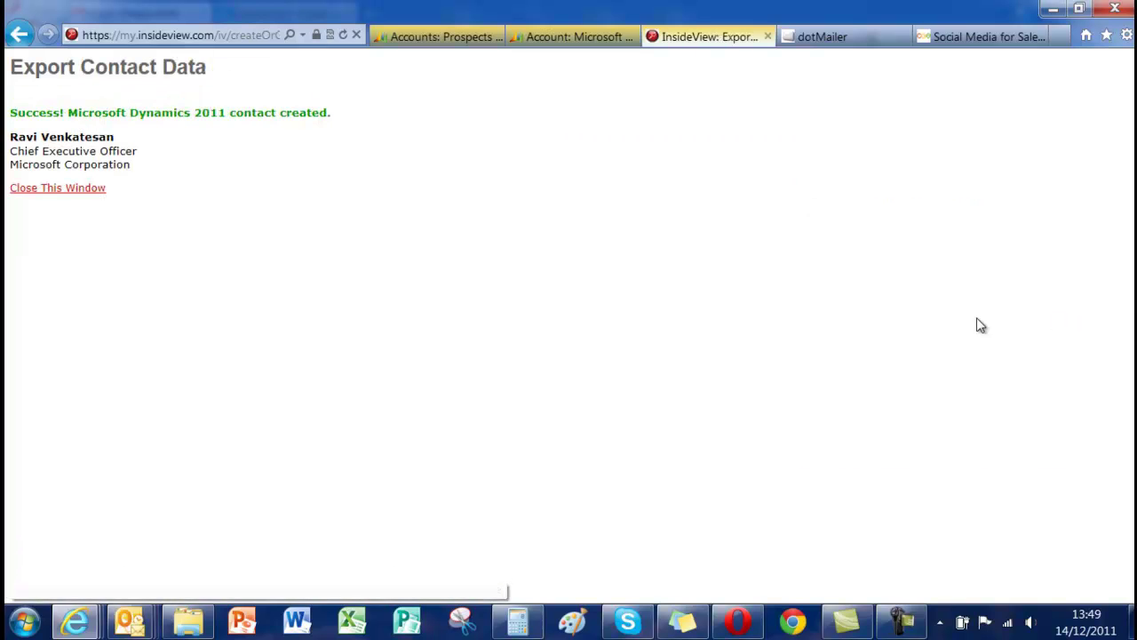
pyautogui.click(94, 188)
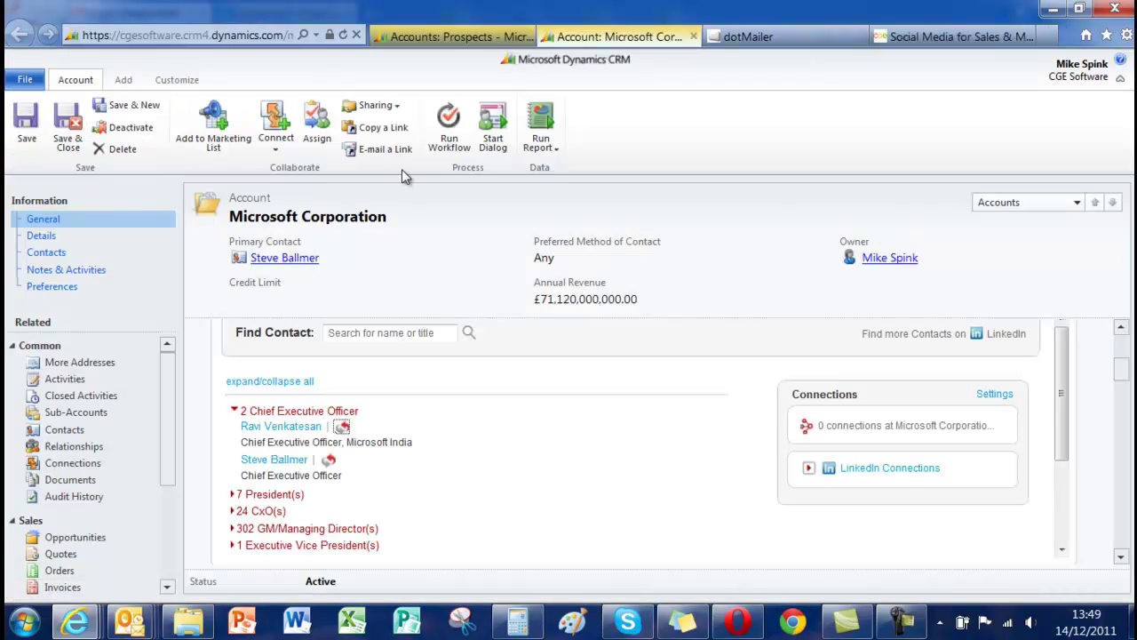
pyautogui.click(86, 429)
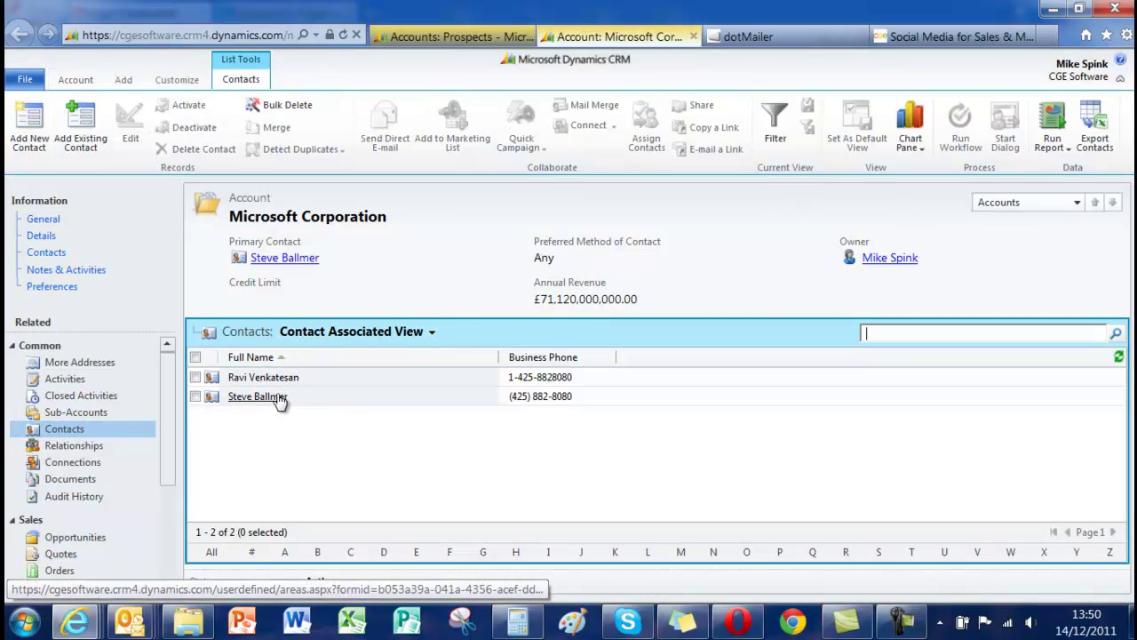
pyautogui.click(87, 220)
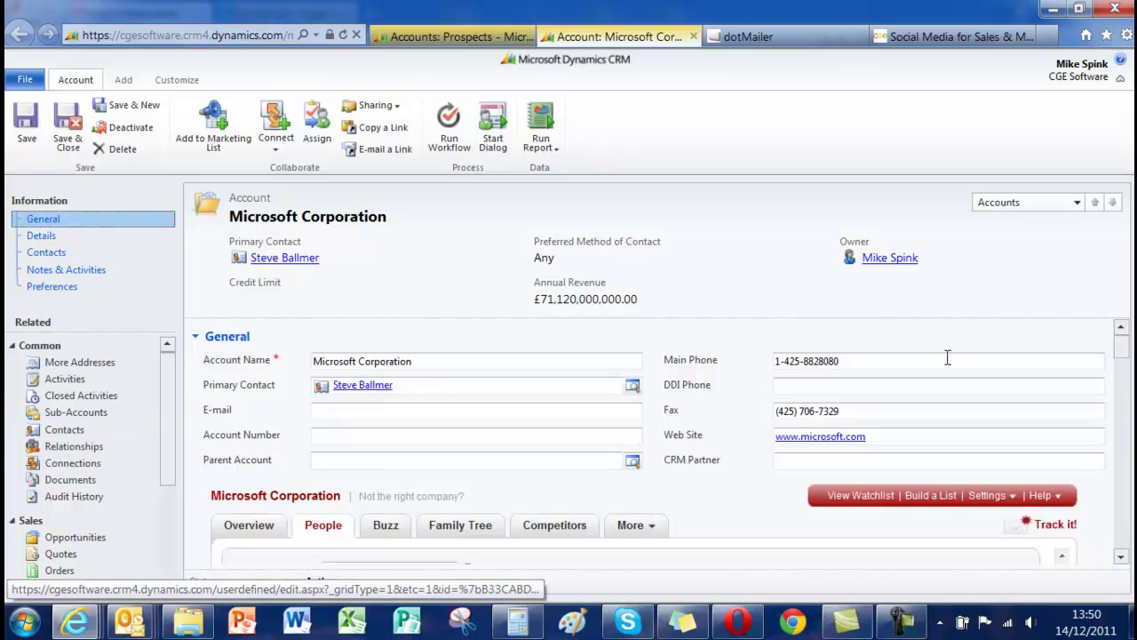
pyautogui.moveTo(1121, 356); pyautogui.dragTo(1121, 371)
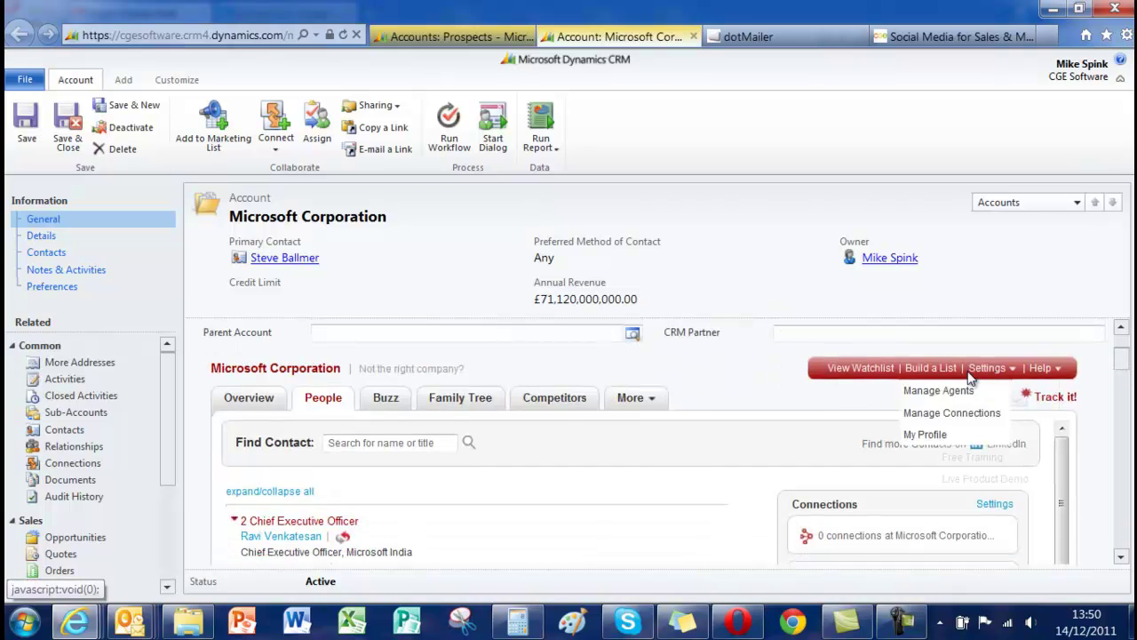
# Step: Browse the recent Buzz tweets about Microsoft in the InsideView panel
pyautogui.click(378, 403)
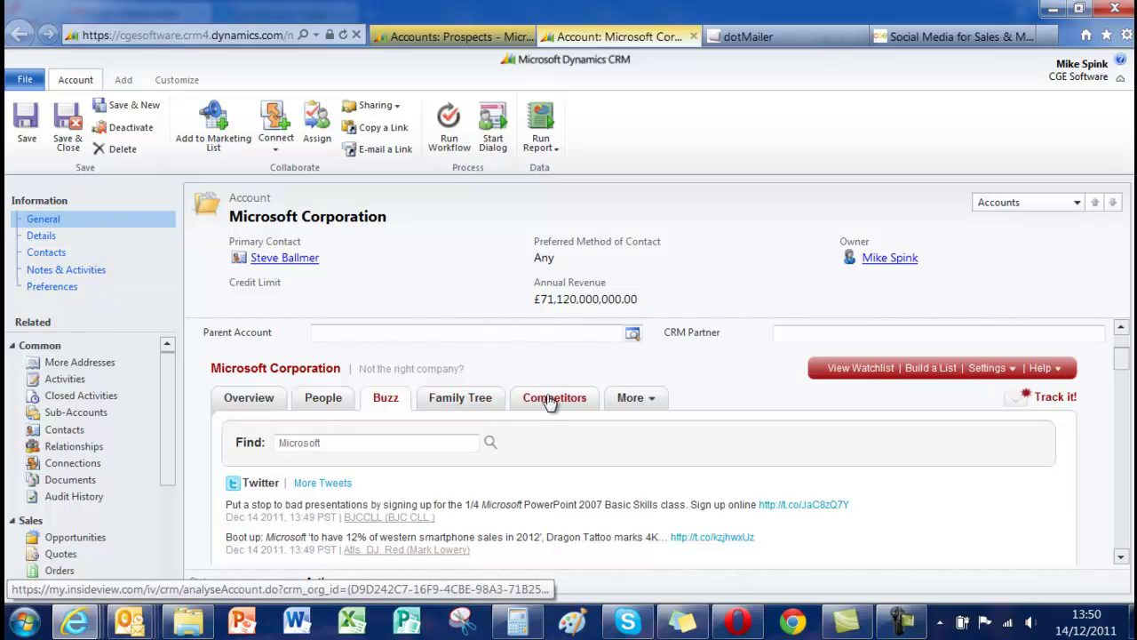
pyautogui.scroll(-2, 546, 397)
pyautogui.scroll(-2, 546, 397)
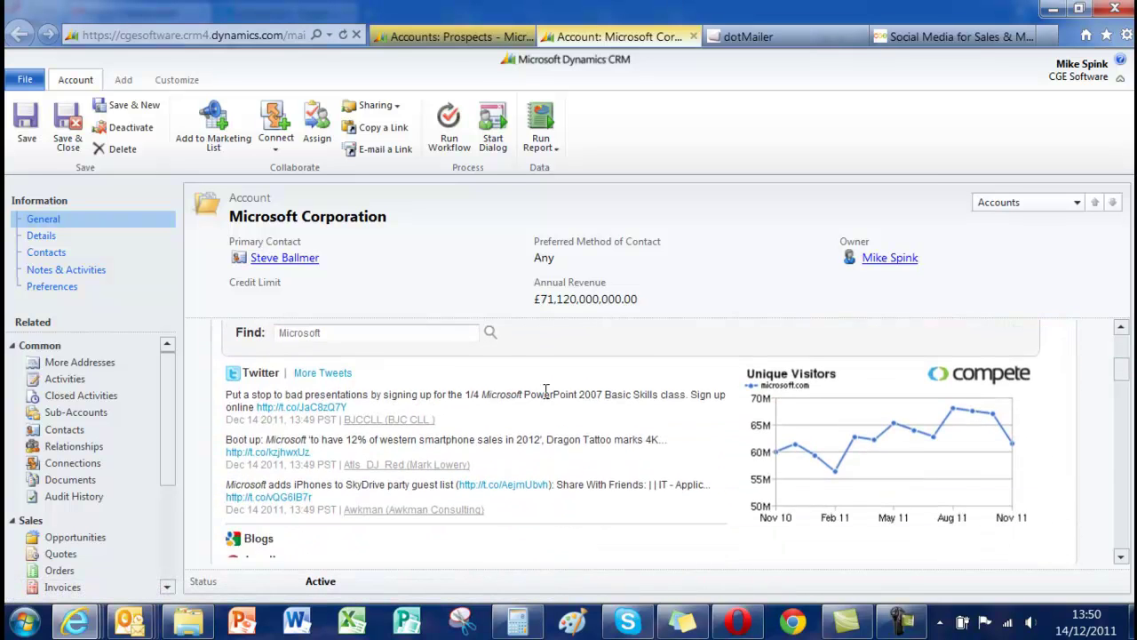
pyautogui.scroll(1, 545, 396)
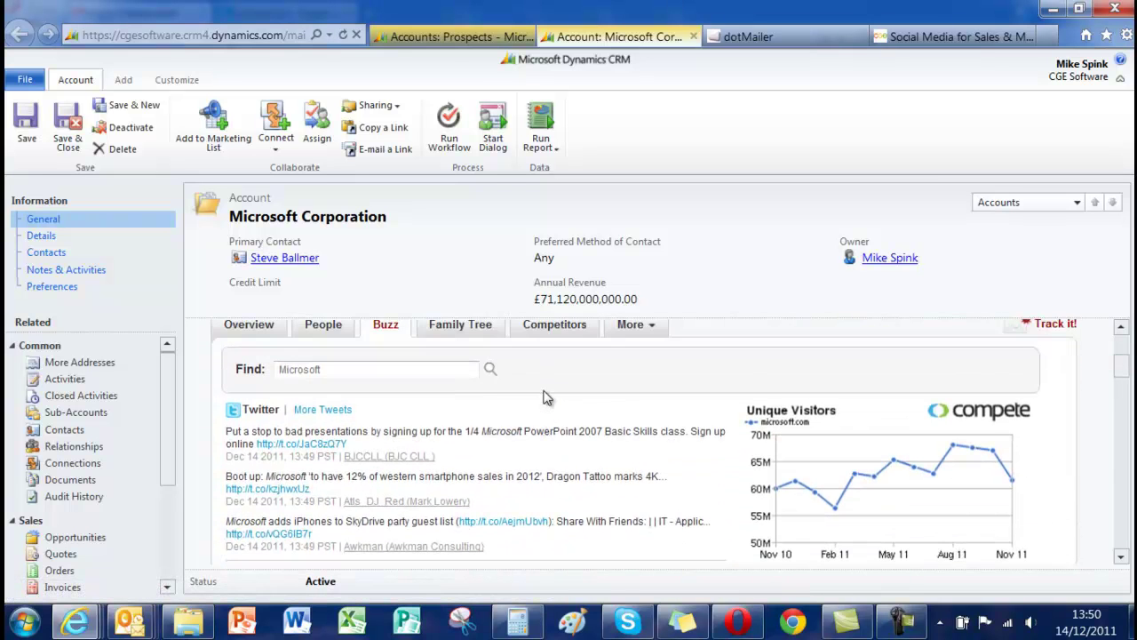
pyautogui.scroll(-4, 546, 397)
pyautogui.scroll(3, 546, 397)
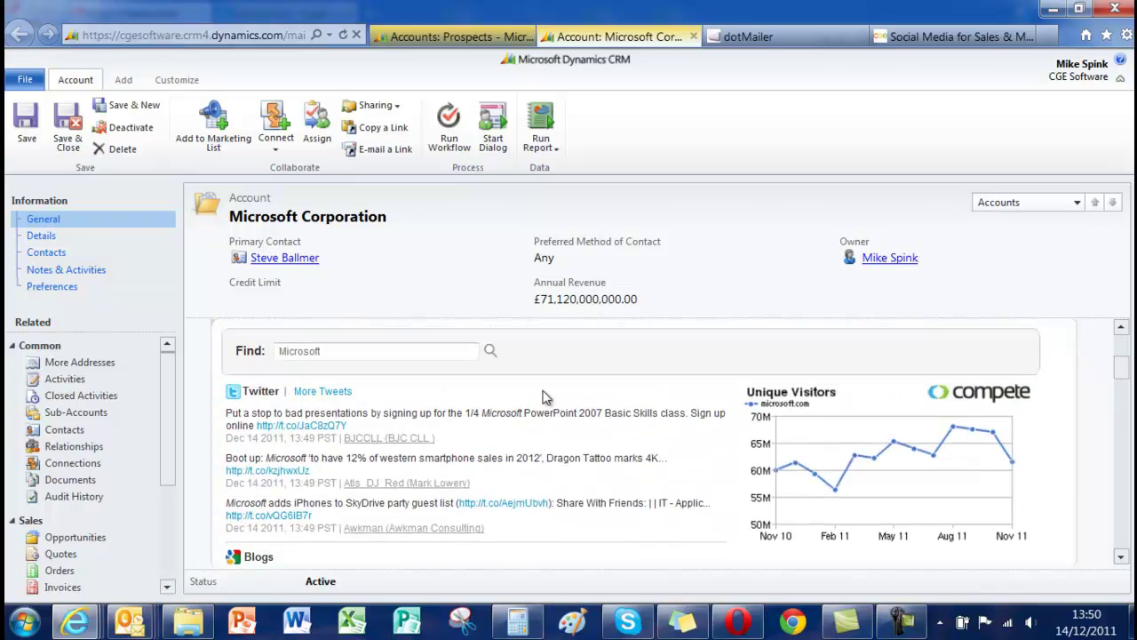
pyautogui.scroll(2, 544, 396)
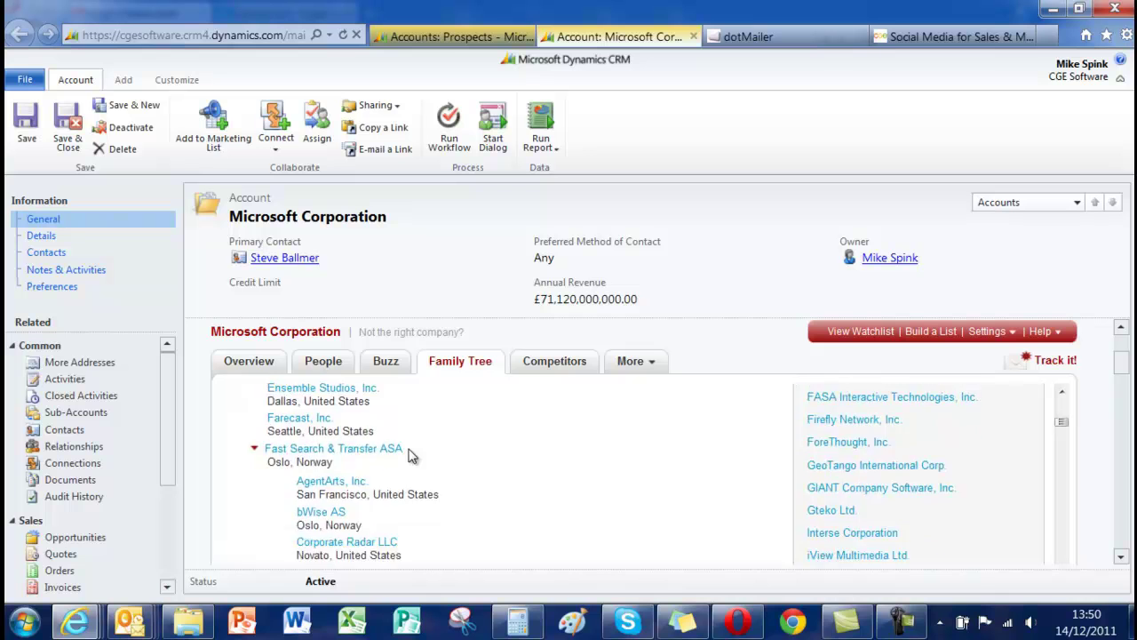
# Step: View and close the 3DV Systems Ltd. profile, then list Microsoft's competitors
pyautogui.scroll(5, 408, 455)
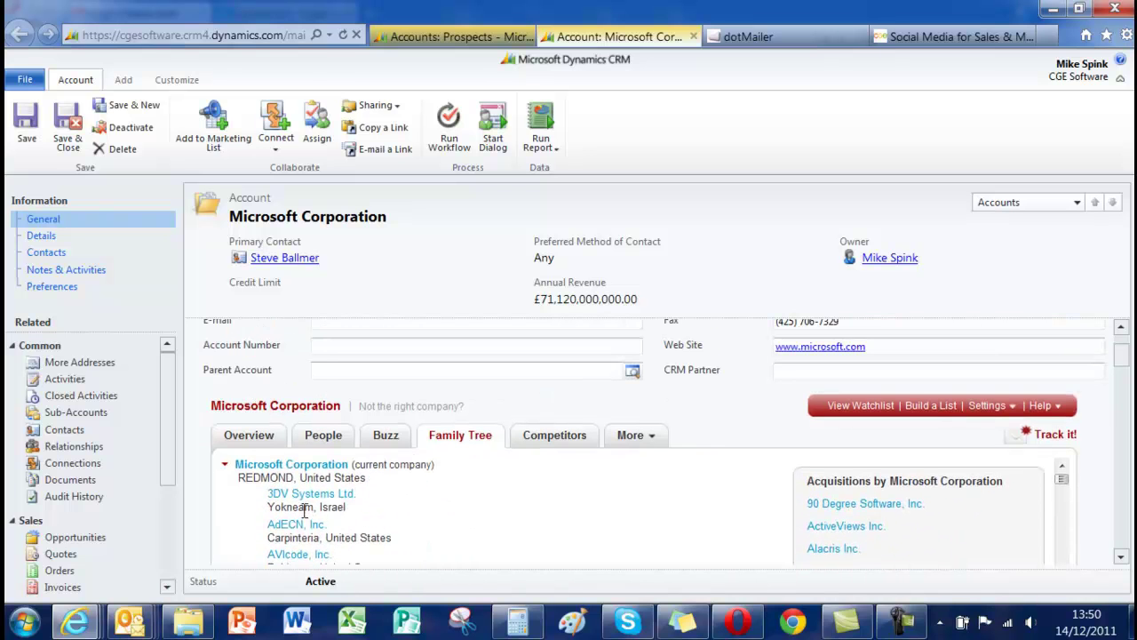
pyautogui.click(306, 494)
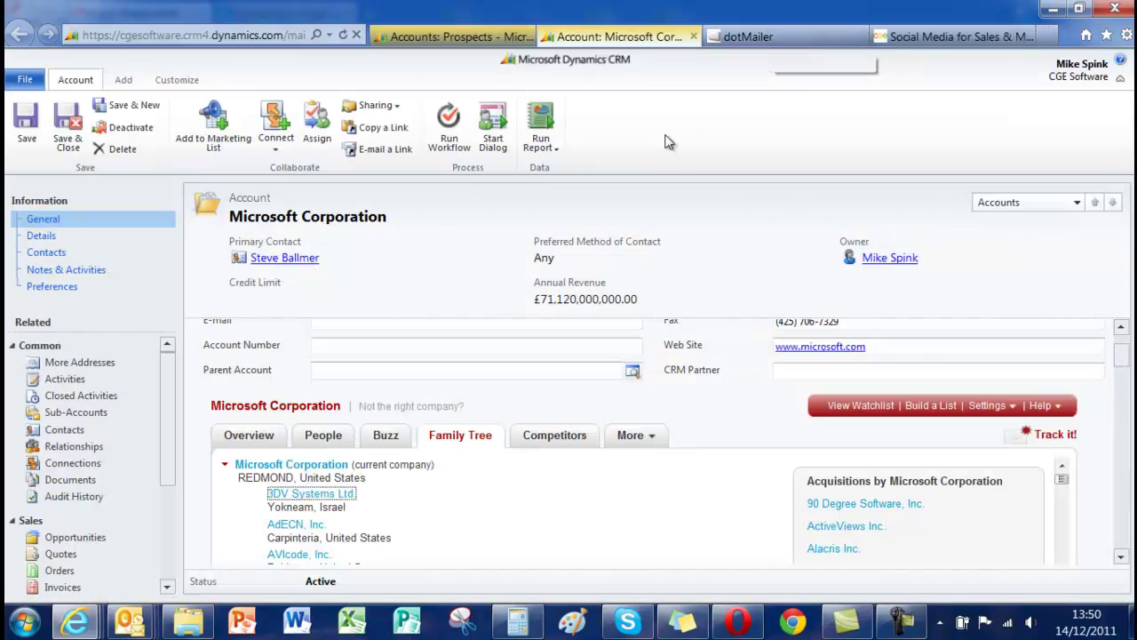
pyautogui.click(768, 36)
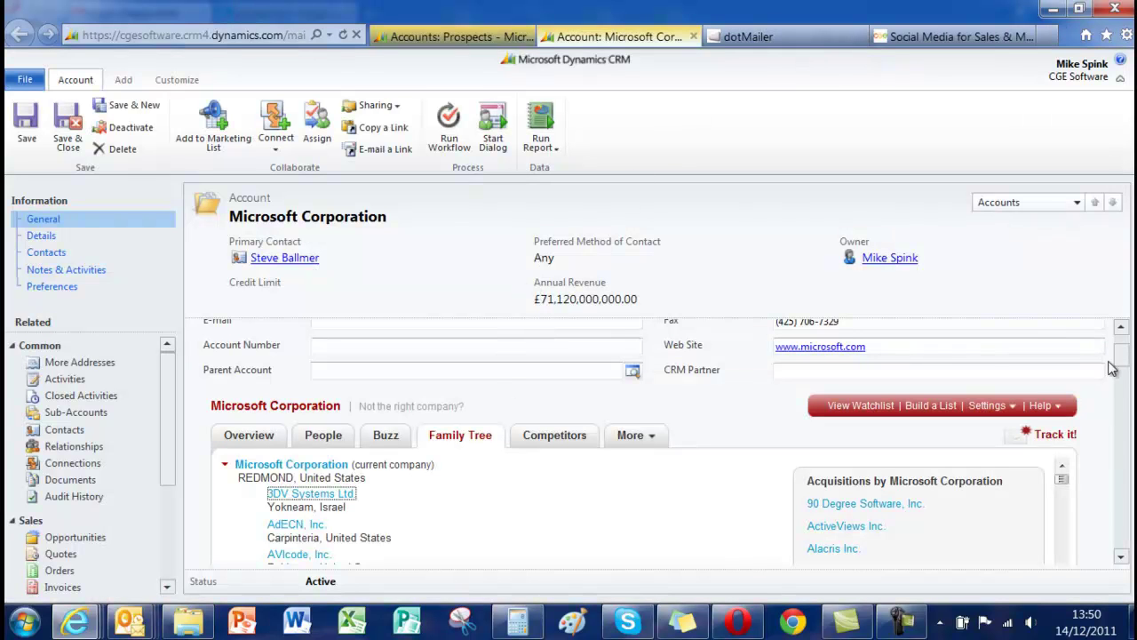
pyautogui.scroll(-1, 1120, 359)
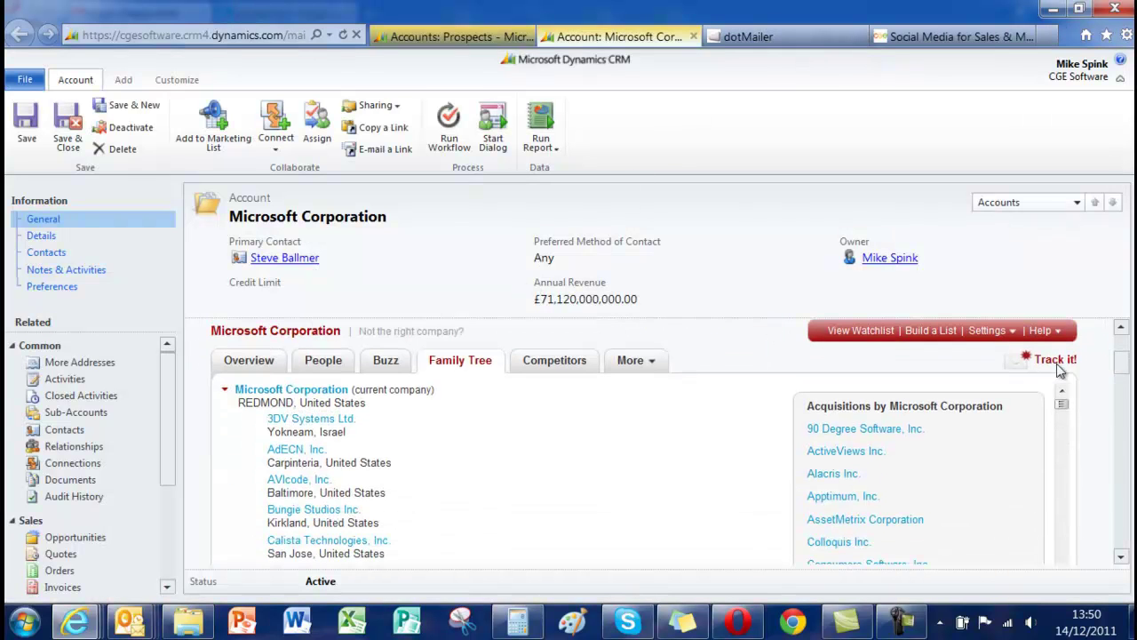
pyautogui.click(554, 361)
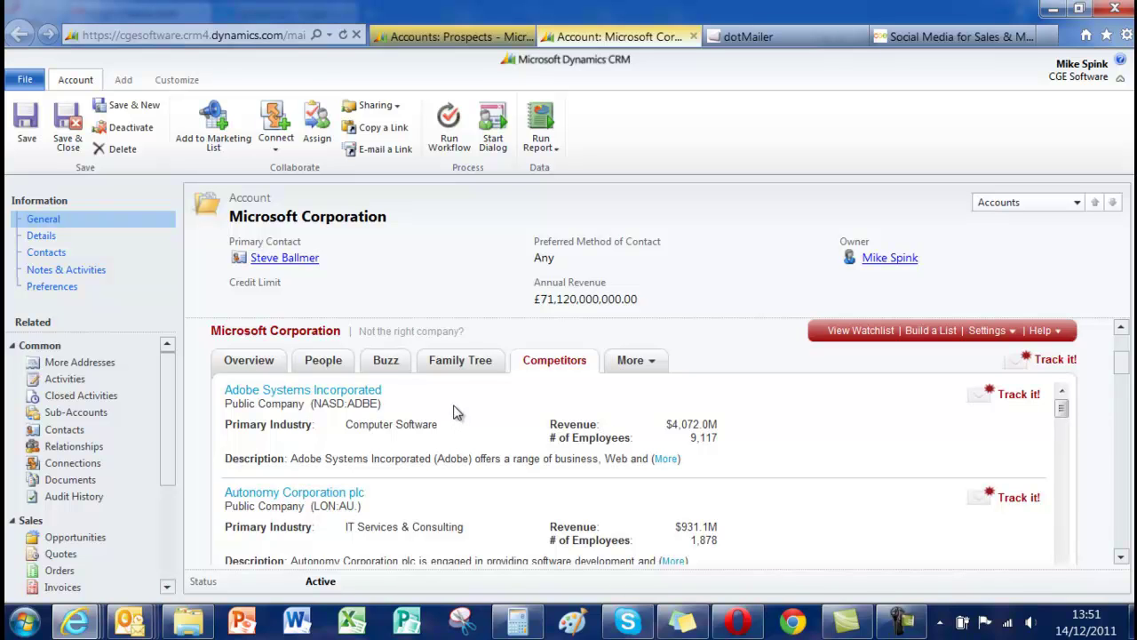
# Step: Show the All News tab with 99297 Microsoft Corporation articles and SEC filings
pyautogui.scroll(-6, 455, 411)
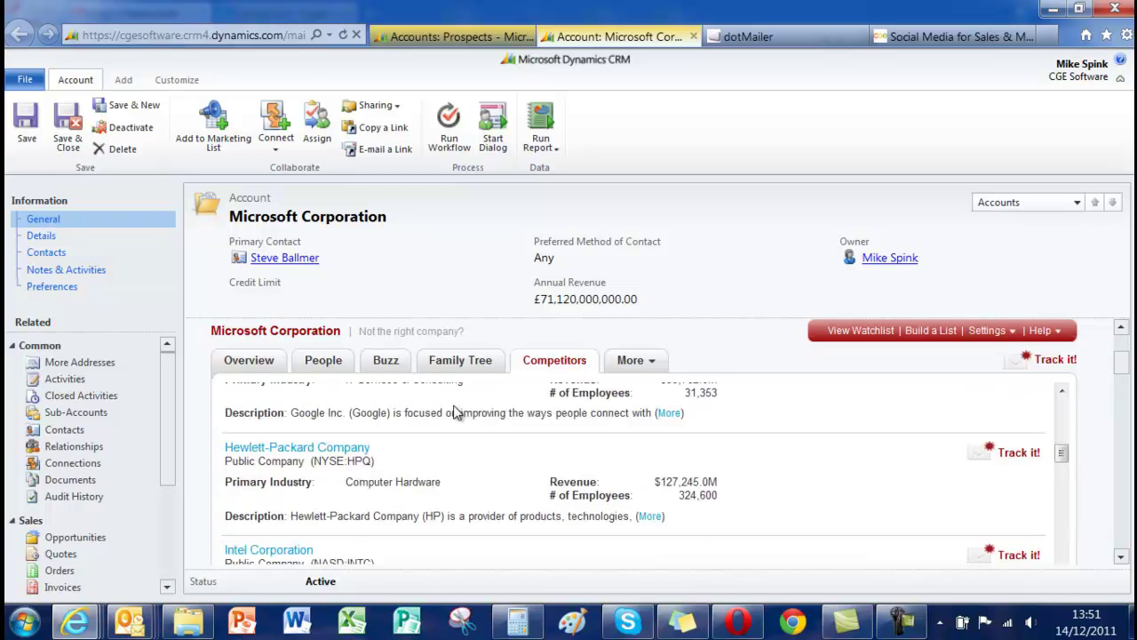
pyautogui.scroll(-10, 455, 411)
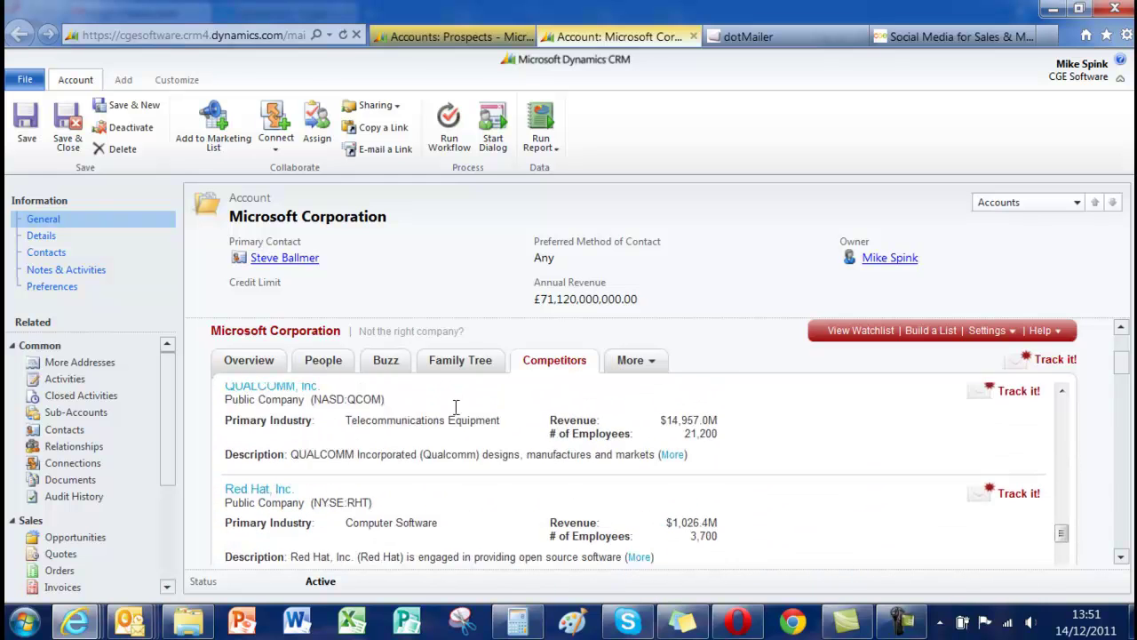
pyautogui.scroll(10, 455, 409)
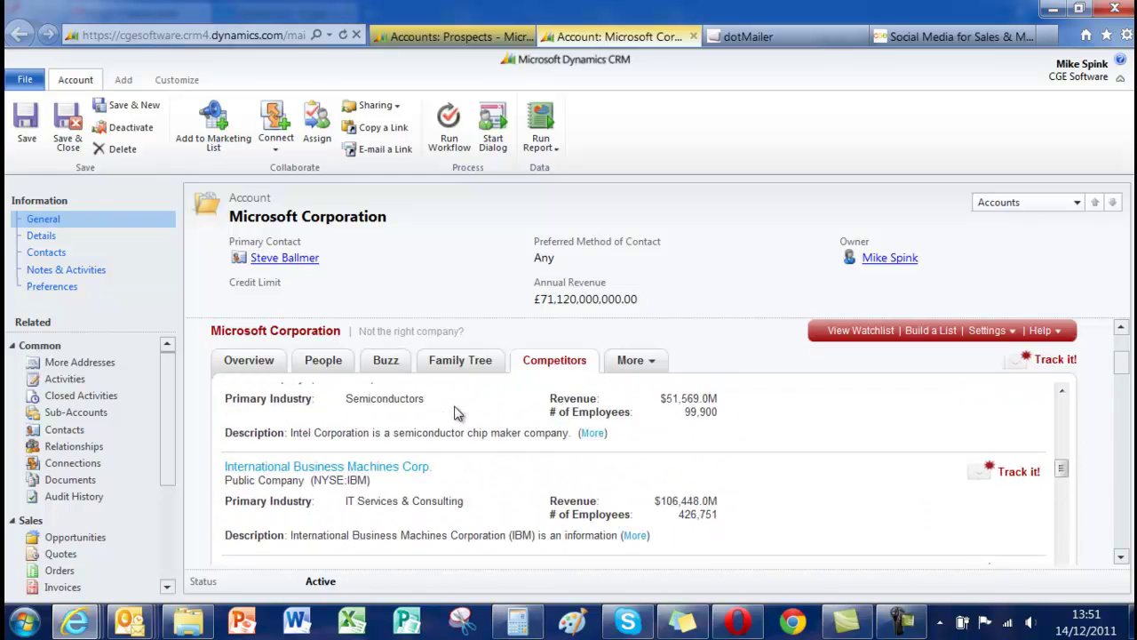
pyautogui.scroll(8, 455, 411)
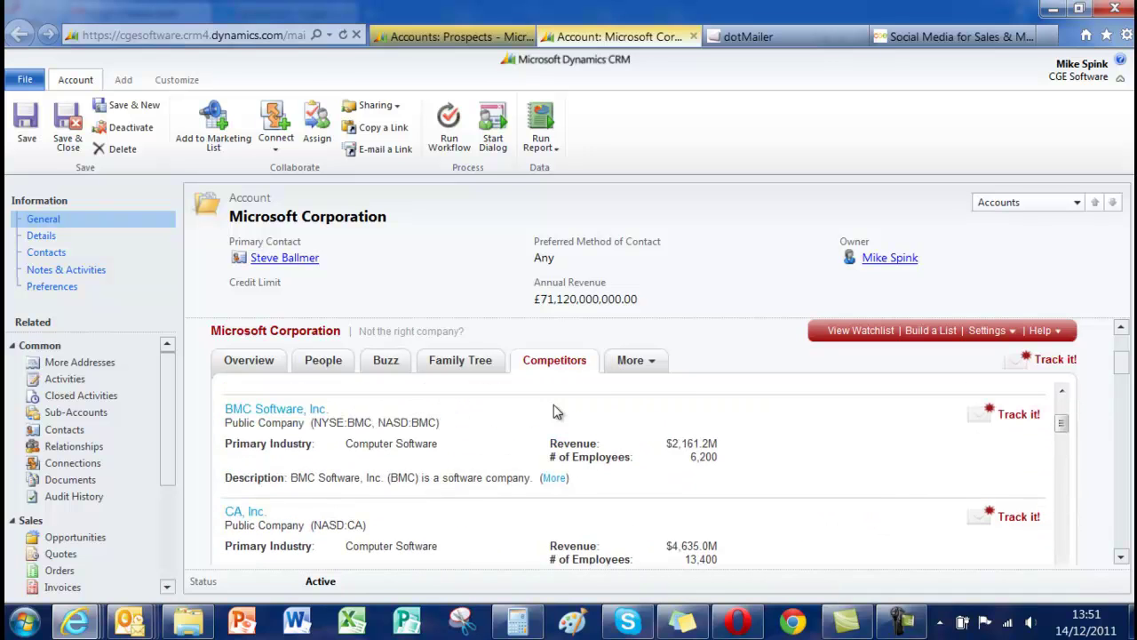
pyautogui.moveTo(632, 364)
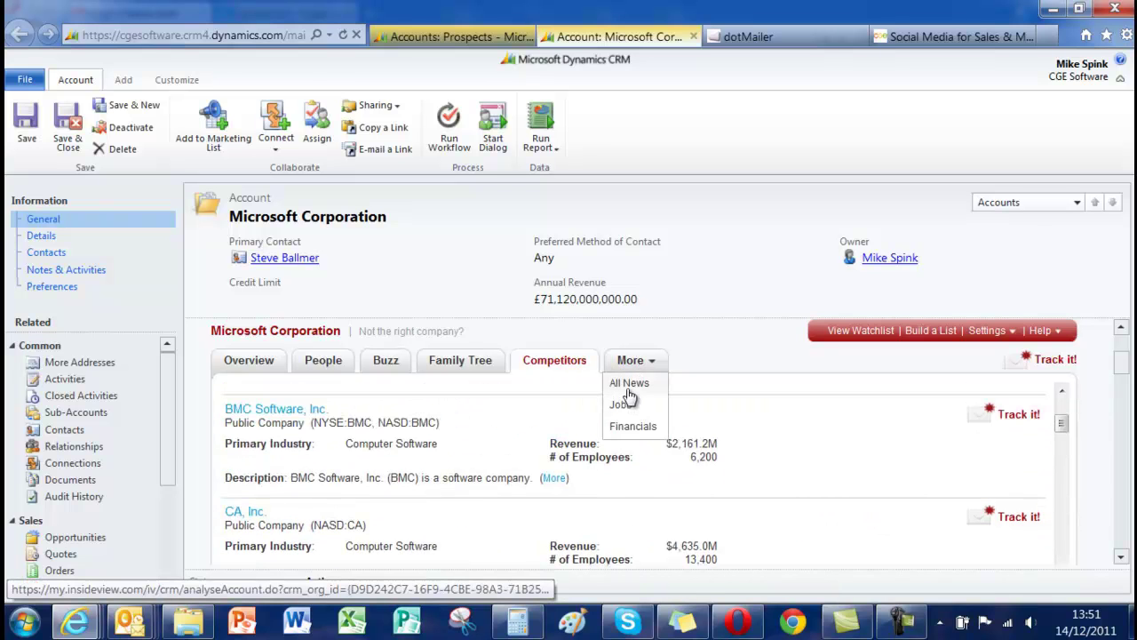
pyautogui.click(628, 384)
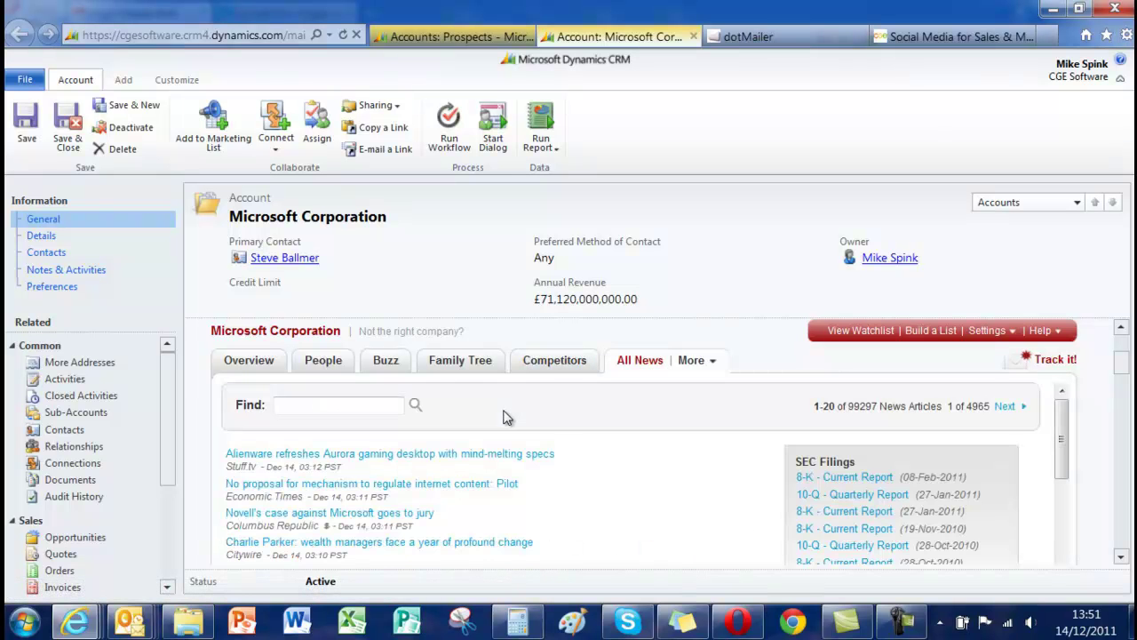
pyautogui.scroll(-5, 507, 418)
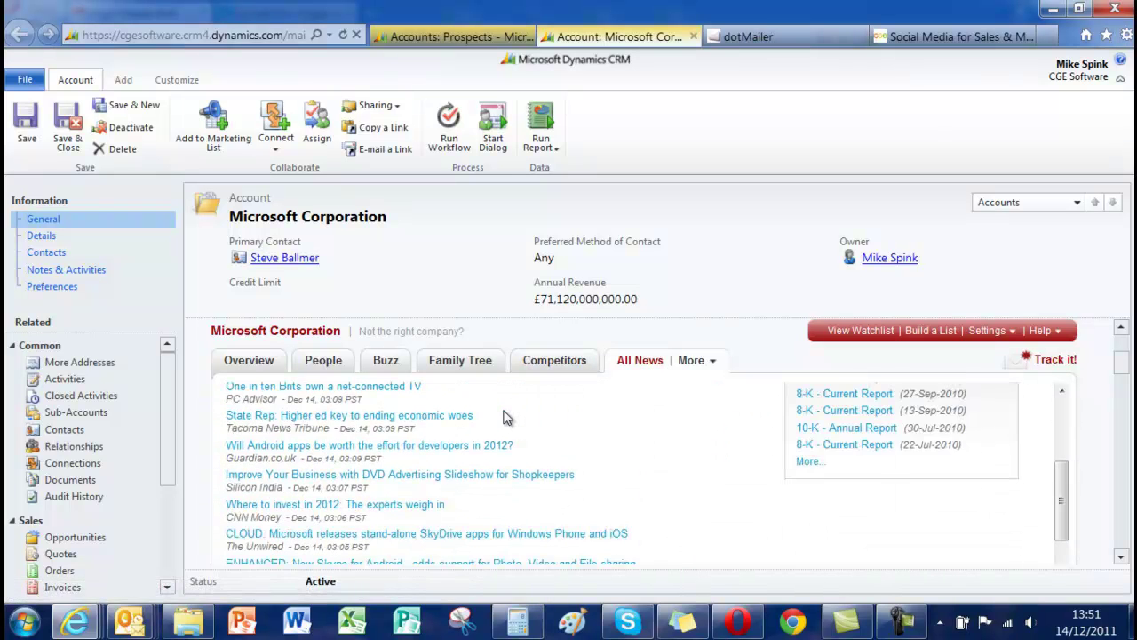
pyautogui.scroll(4, 506, 417)
pyautogui.scroll(3, 506, 418)
pyautogui.scroll(-3, 507, 417)
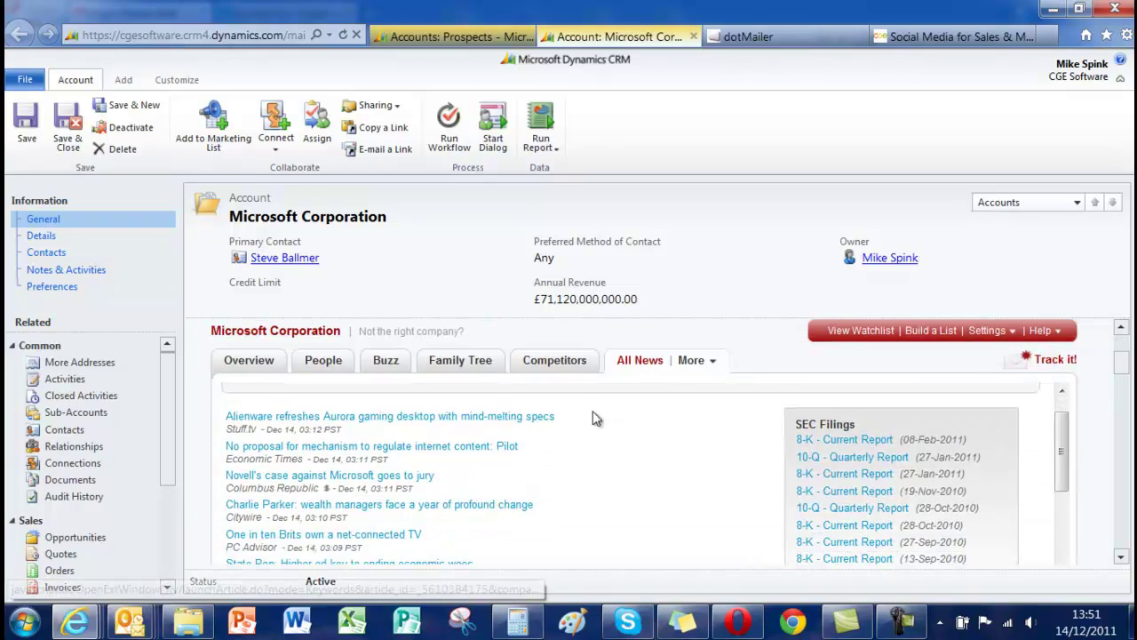
# Step: Show Financials and review the Income Statement with 69,943 million USD 2011 revenue
pyautogui.moveTo(647, 381)
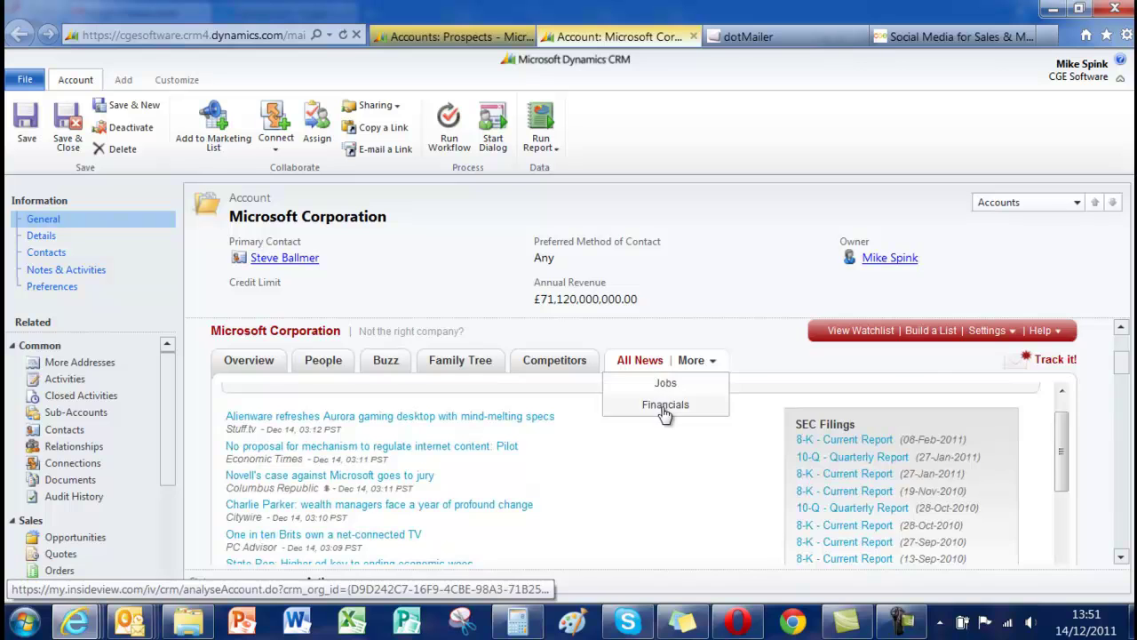
pyautogui.click(664, 408)
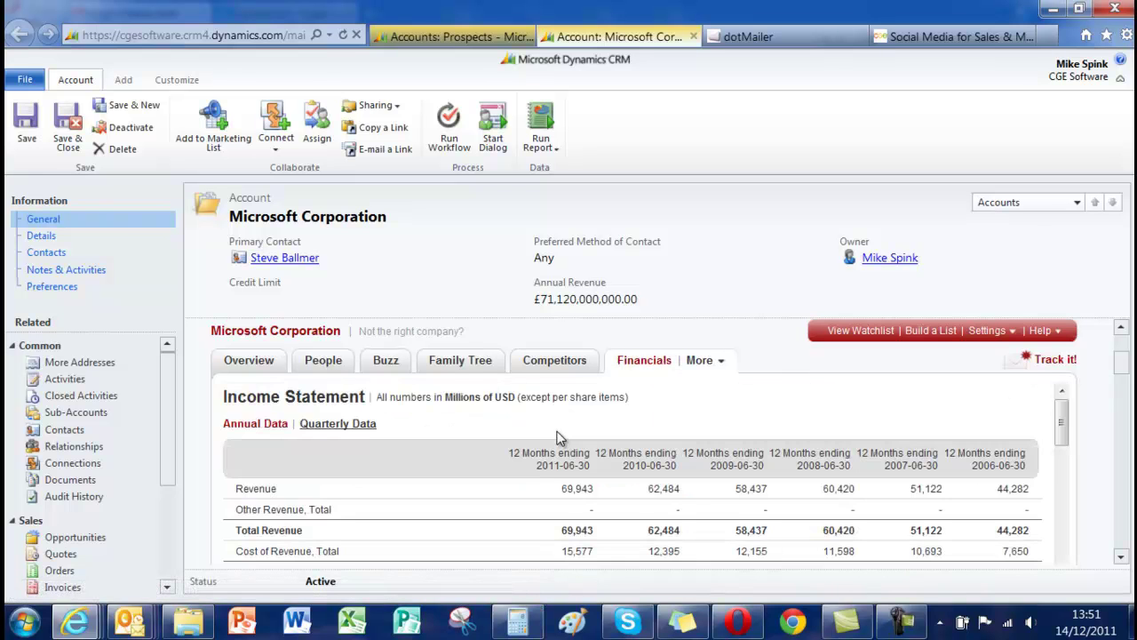
pyautogui.scroll(-2, 560, 437)
pyautogui.scroll(2, 560, 437)
pyautogui.scroll(-4, 552, 427)
pyautogui.scroll(6, 552, 425)
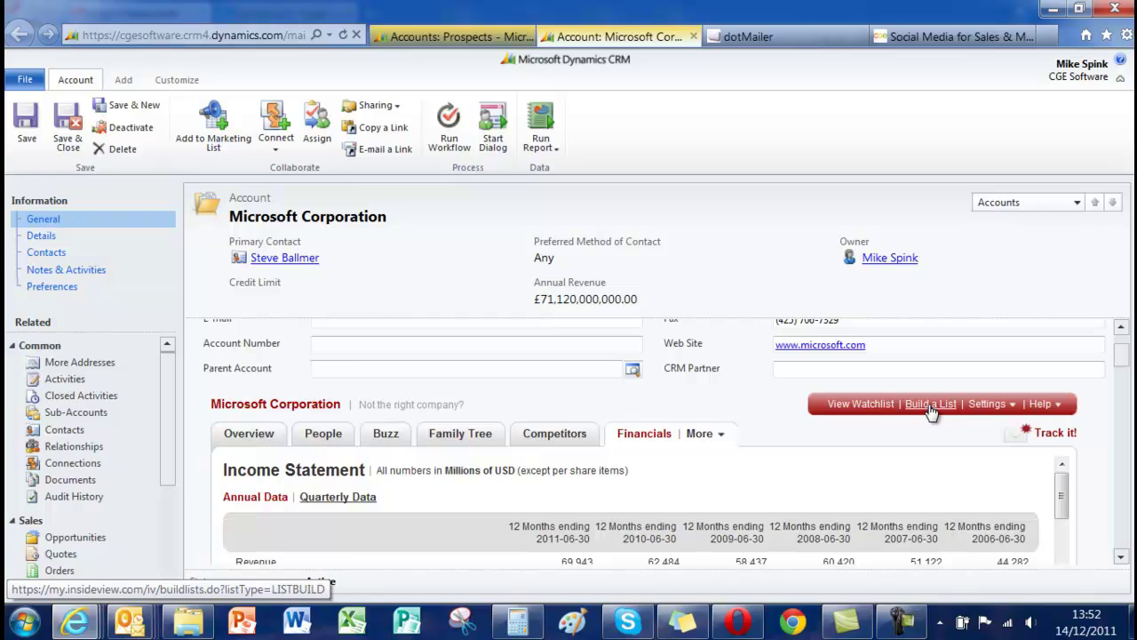
# Step: Start a new list searching for Sales Directors titles with an email address required
pyautogui.click(930, 405)
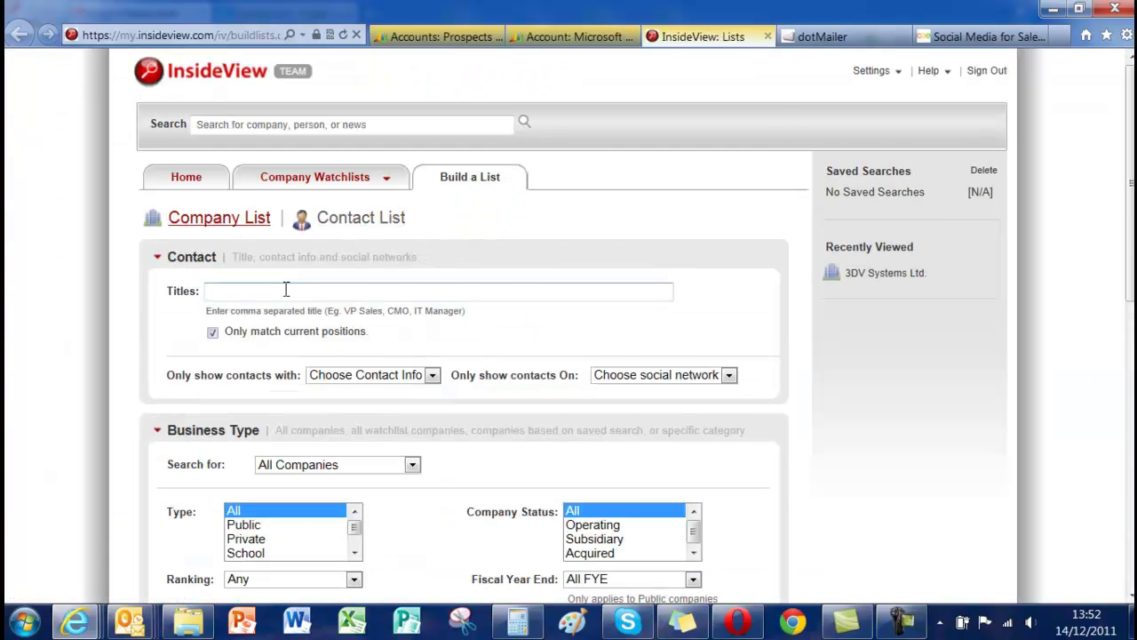
pyautogui.click(286, 289)
pyautogui.write('Sales Directors')
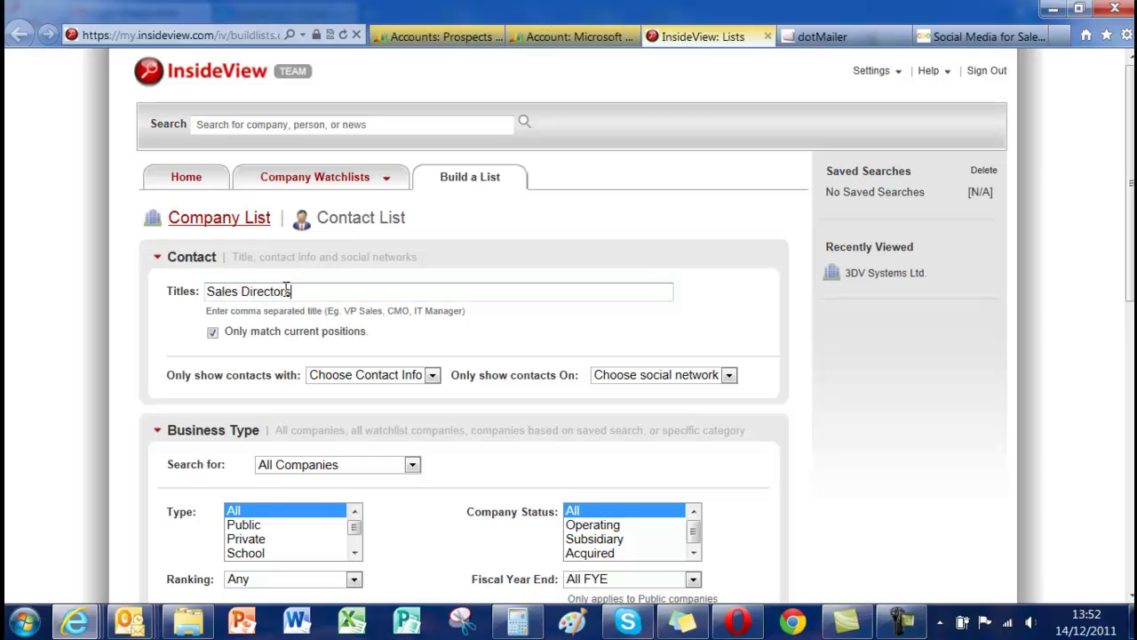
pyautogui.click(325, 377)
pyautogui.click(348, 405)
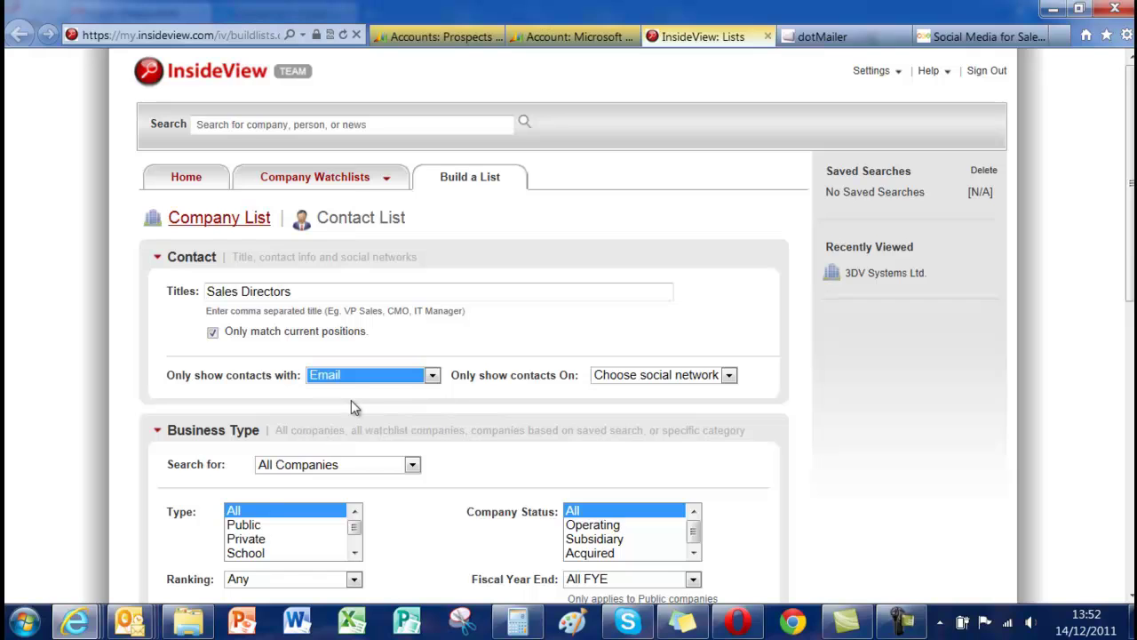
# Step: Set the location filter to Countries: United Kingdom
pyautogui.scroll(-3, 445, 333)
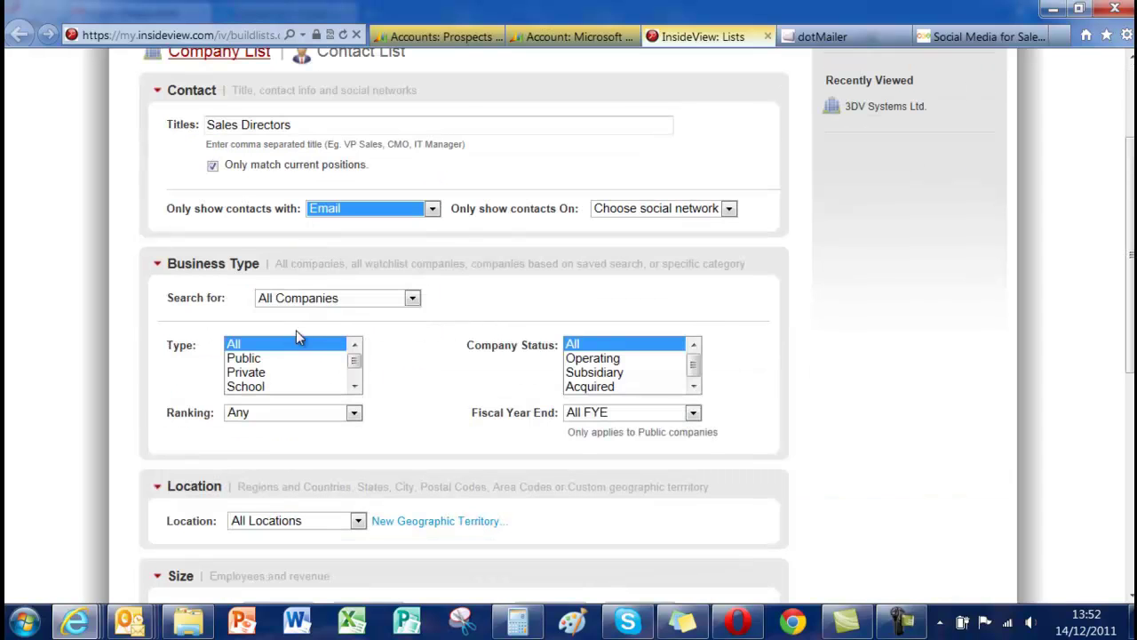
pyautogui.scroll(-2, 400, 354)
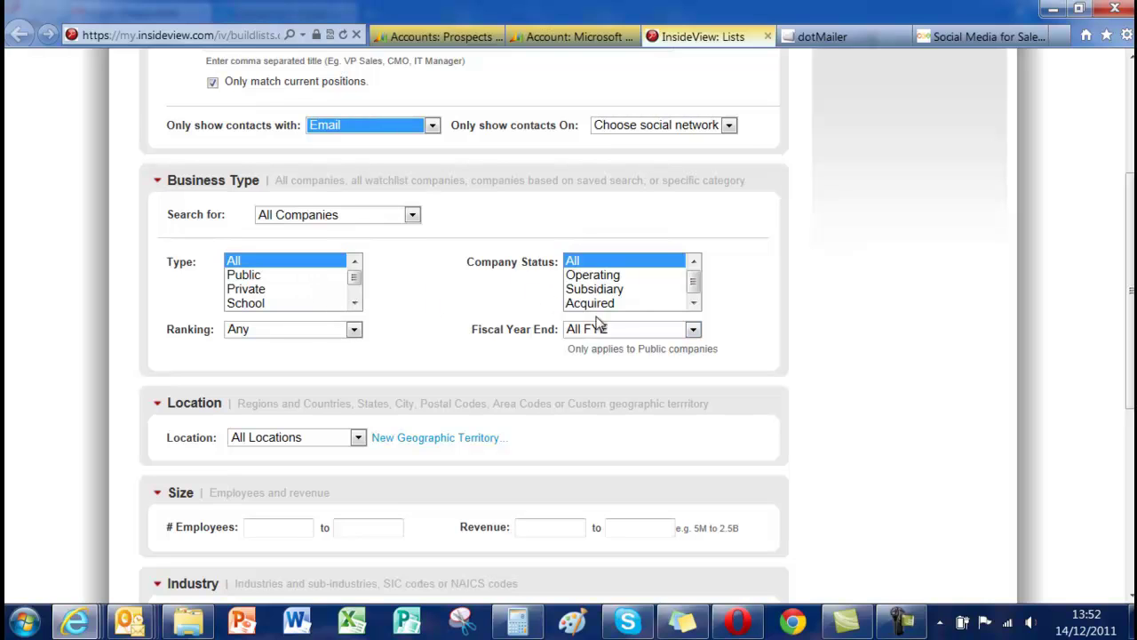
pyautogui.scroll(-2, 454, 291)
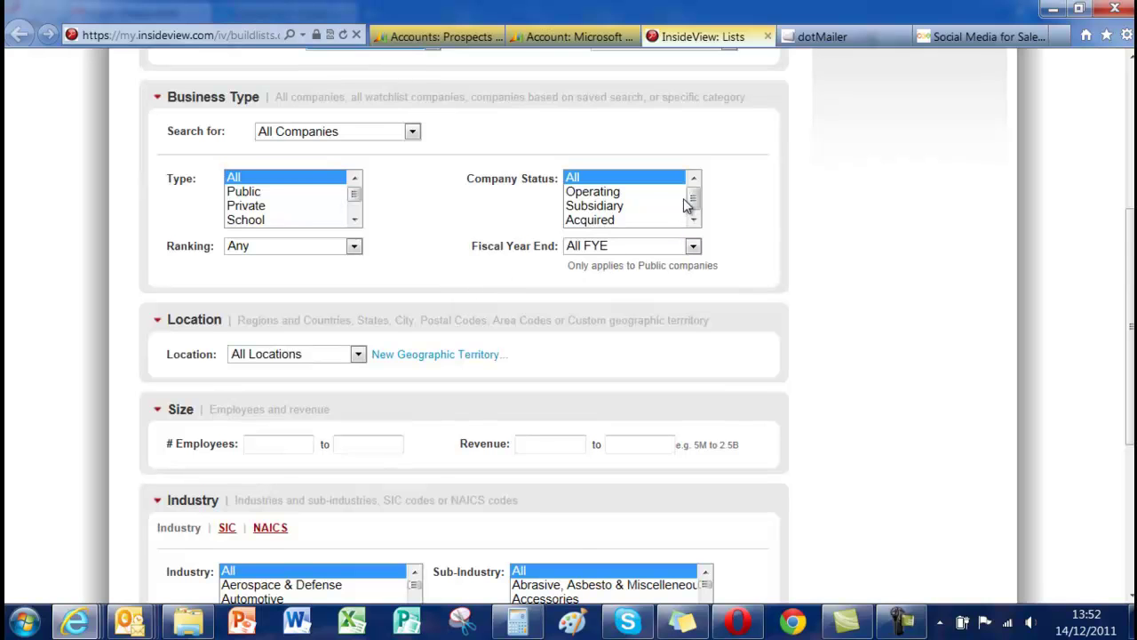
pyautogui.scroll(-2, 497, 293)
pyautogui.click(302, 271)
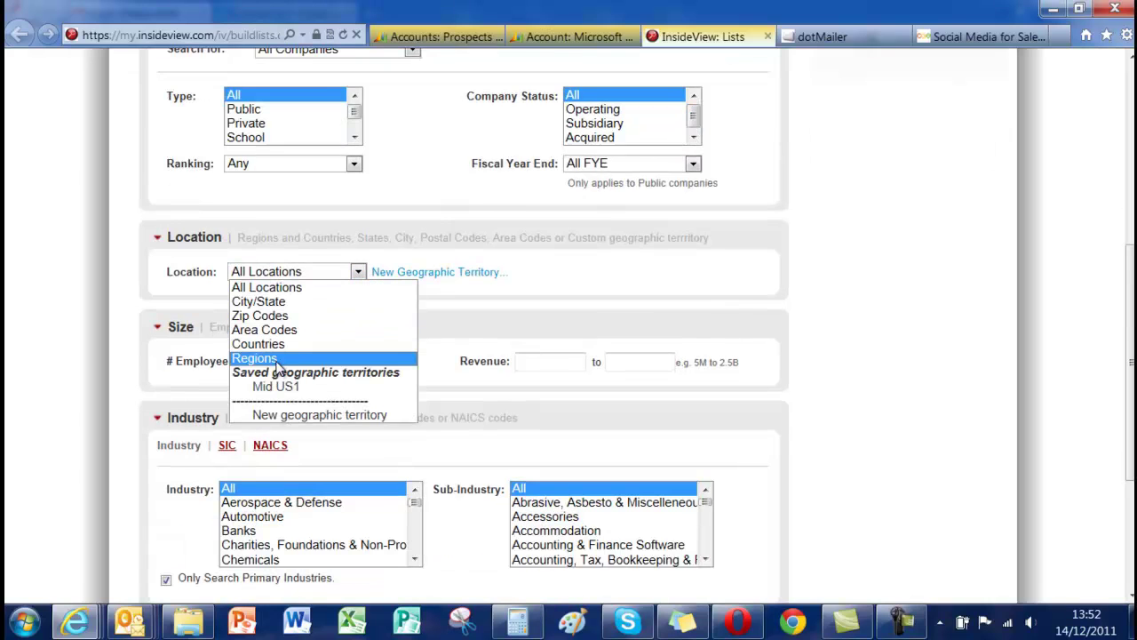
pyautogui.click(274, 344)
pyautogui.moveTo(359, 308); pyautogui.dragTo(359, 360)
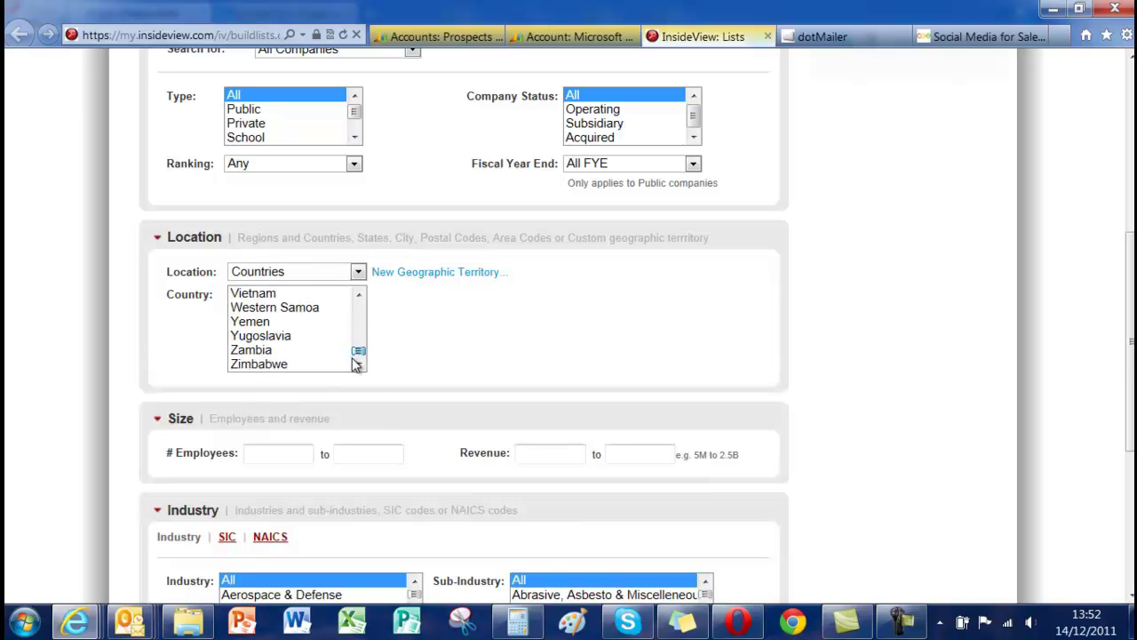
pyautogui.scroll(2, 313, 338)
pyautogui.click(289, 306)
pyautogui.click(284, 322)
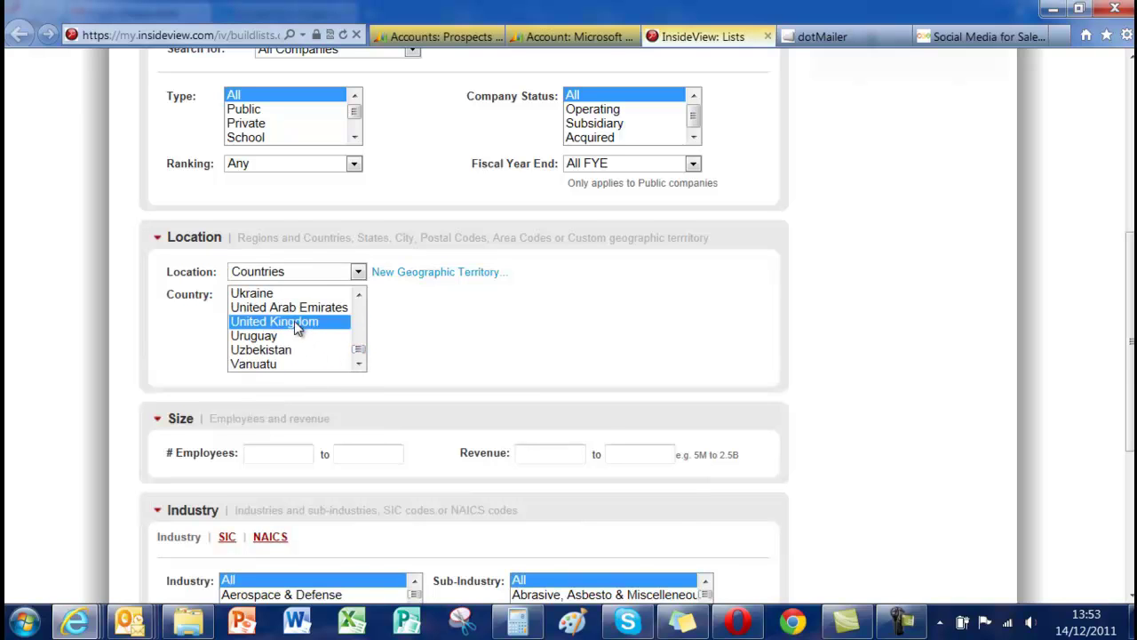
pyautogui.scroll(-2, 391, 373)
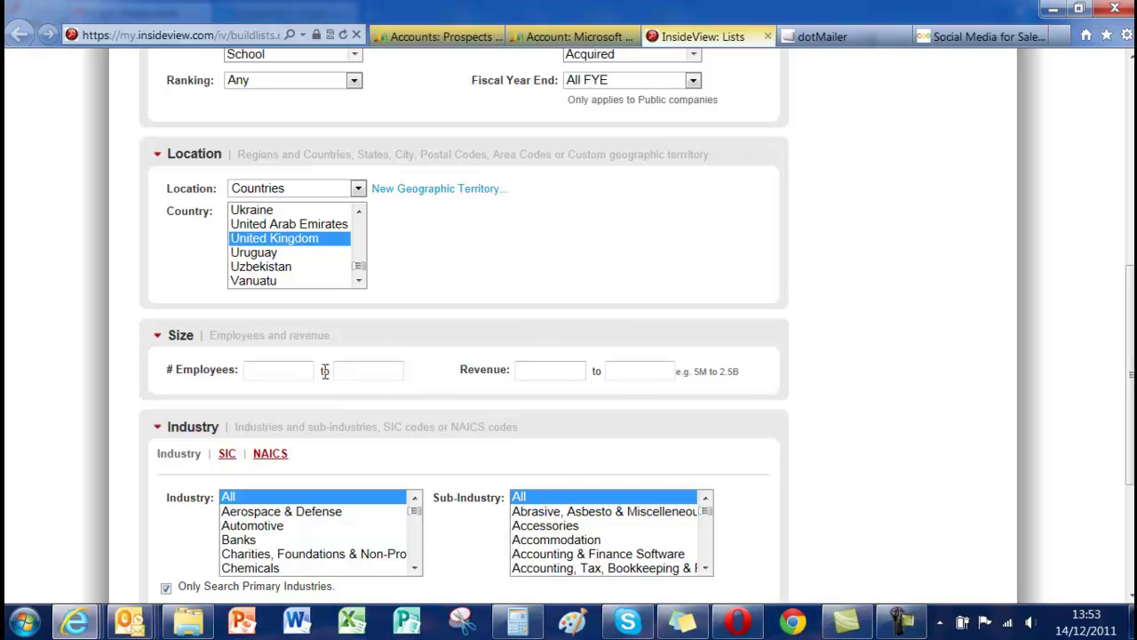
pyautogui.scroll(-2, 654, 336)
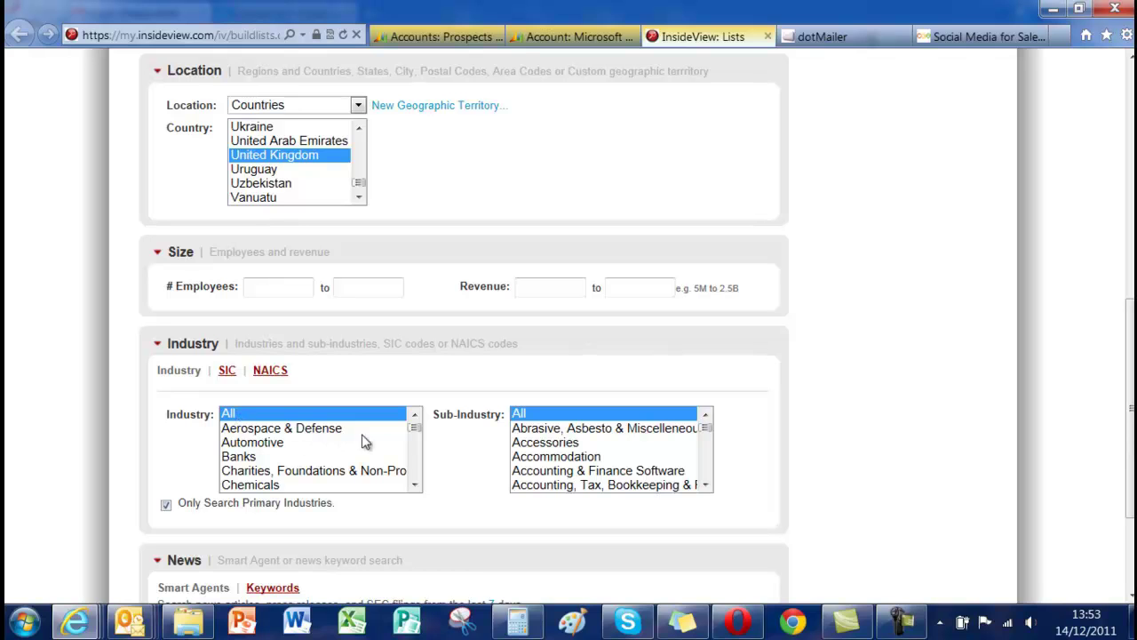
pyautogui.moveTo(414, 428)
pyautogui.mouseDown()
pyautogui.moveTo(416, 490)
pyautogui.moveTo(415, 430)
pyautogui.mouseUp()
pyautogui.scroll(-5, 568, 411)
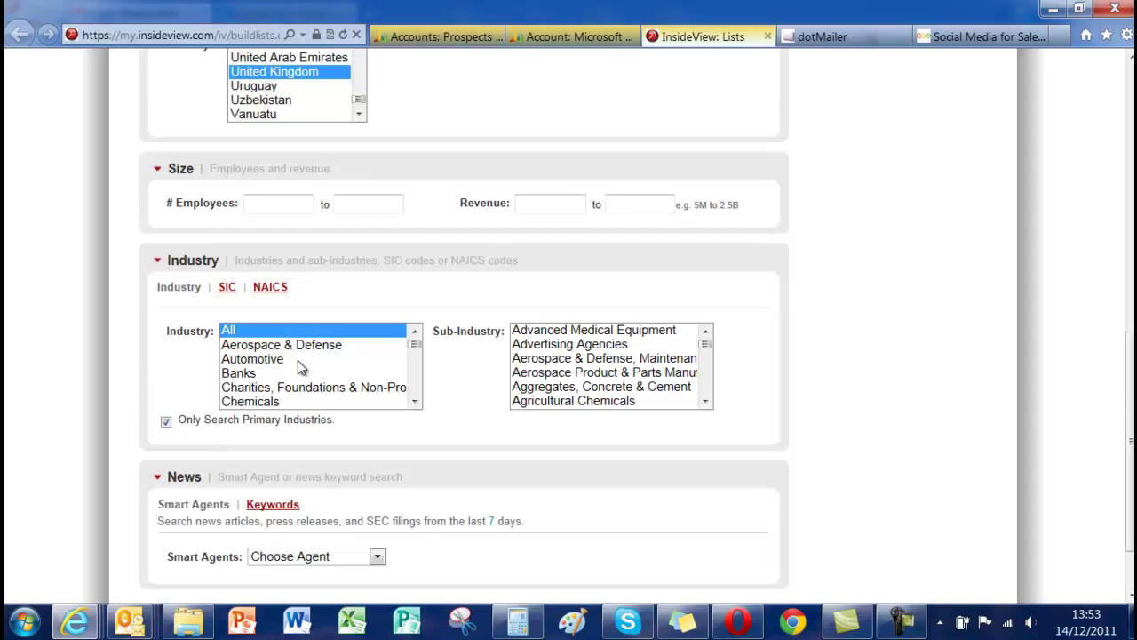
pyautogui.scroll(-5, 307, 394)
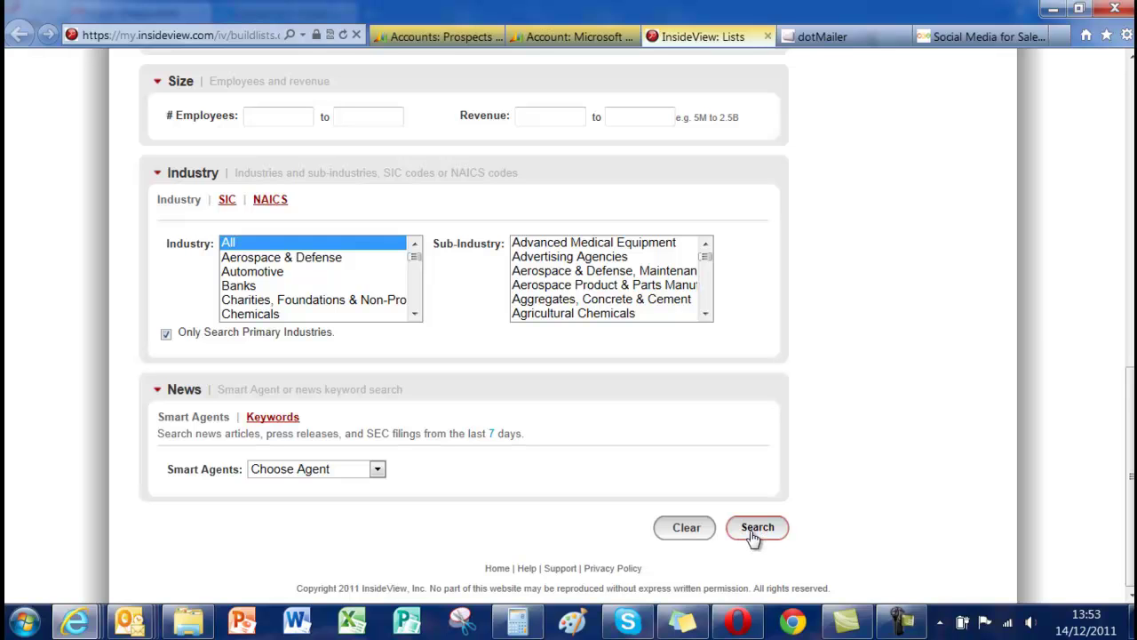
# Step: Search for UK sales directors, export all 1572 contacts to Data.csv, and open it in Excel
pyautogui.click(755, 528)
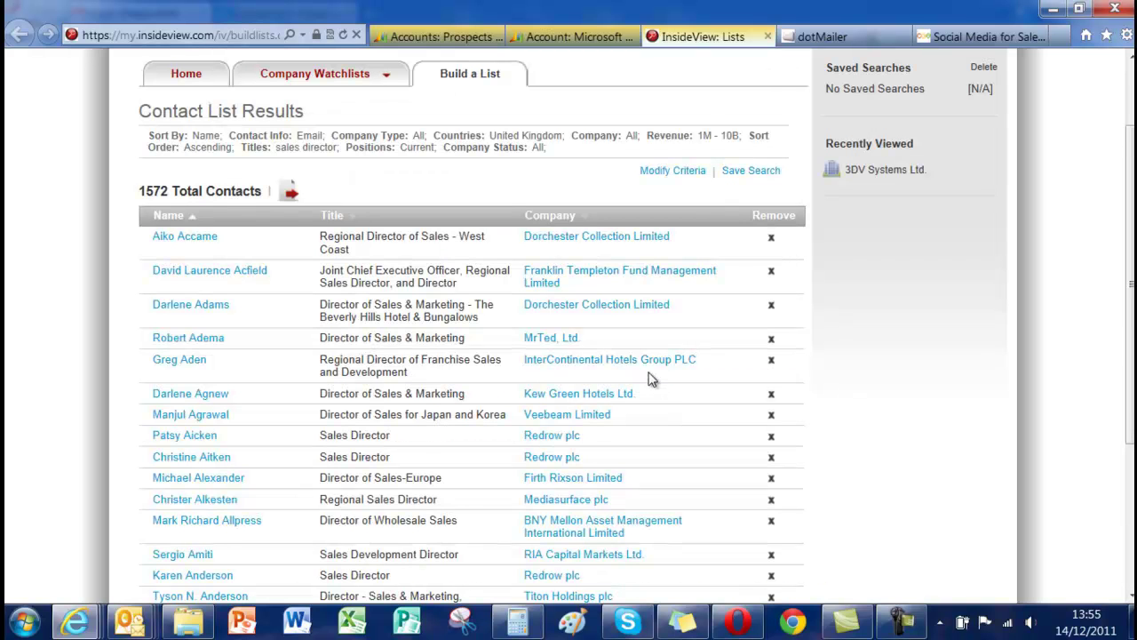
pyautogui.click(290, 201)
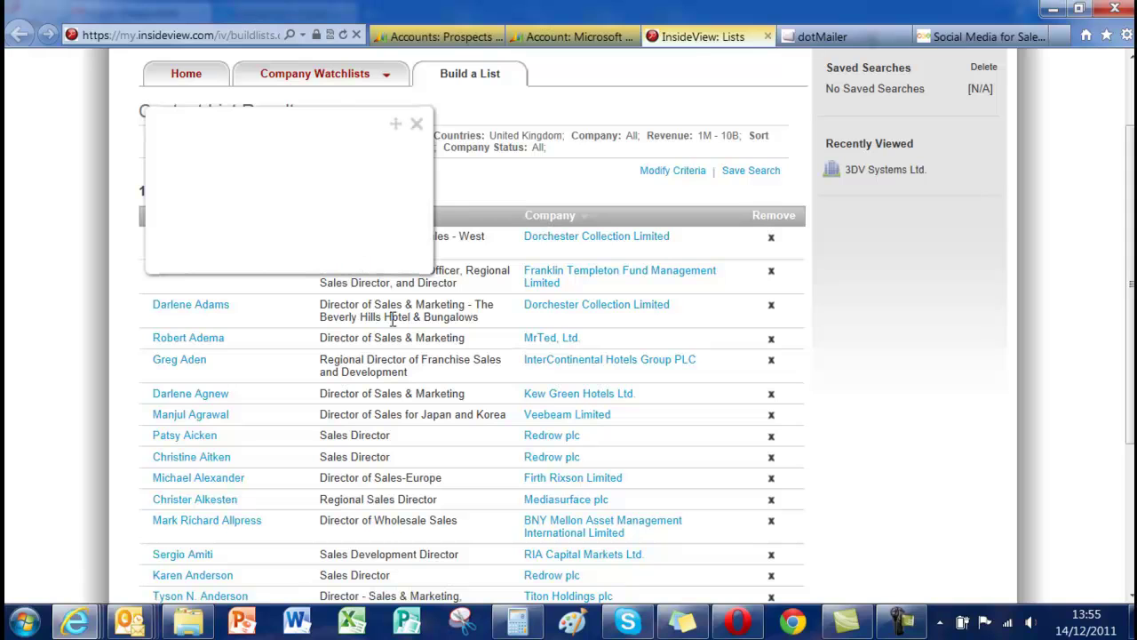
pyautogui.click(388, 172)
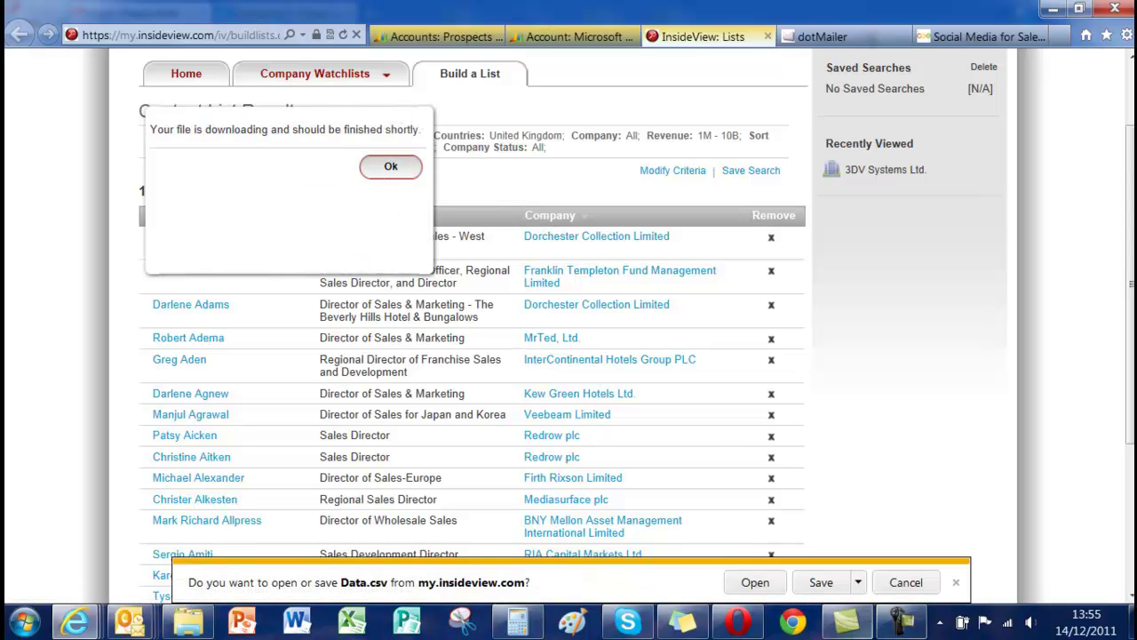
pyautogui.click(755, 582)
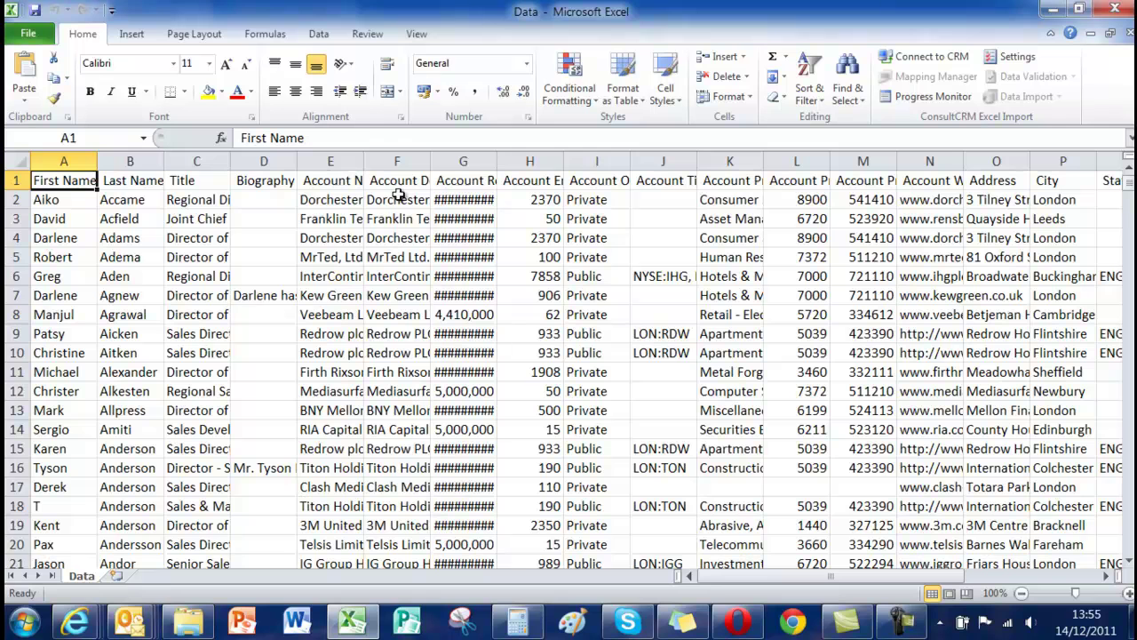
# Step: Scroll across the Data.csv columns to review contact addresses, phones, emails and lead source
pyautogui.moveTo(741, 569); pyautogui.dragTo(917, 591)
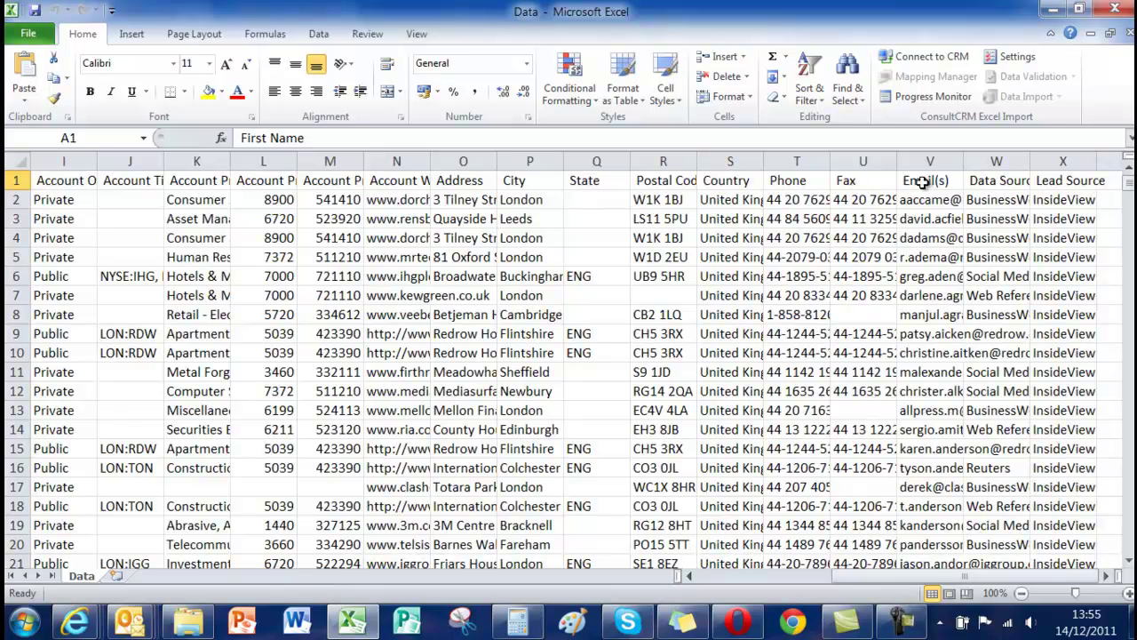
# Step: Close Excel, dismiss the InsideView download notice, and return to the Microsoft Corporation account
pyautogui.click(1115, 10)
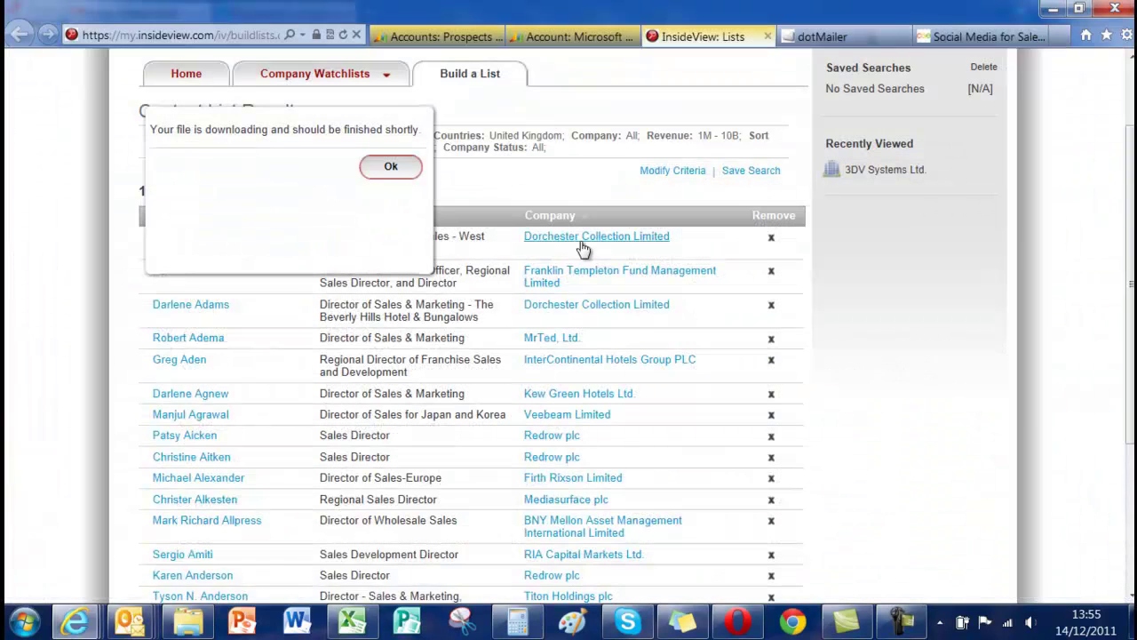
pyautogui.click(391, 167)
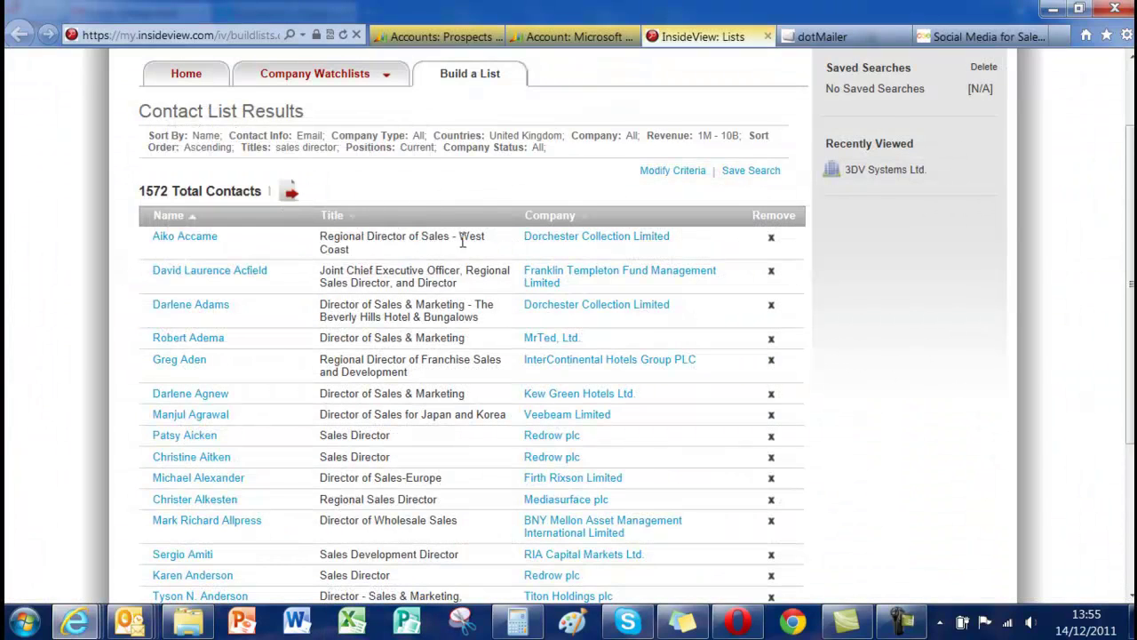
pyautogui.scroll(-3, 451, 233)
pyautogui.scroll(4, 450, 232)
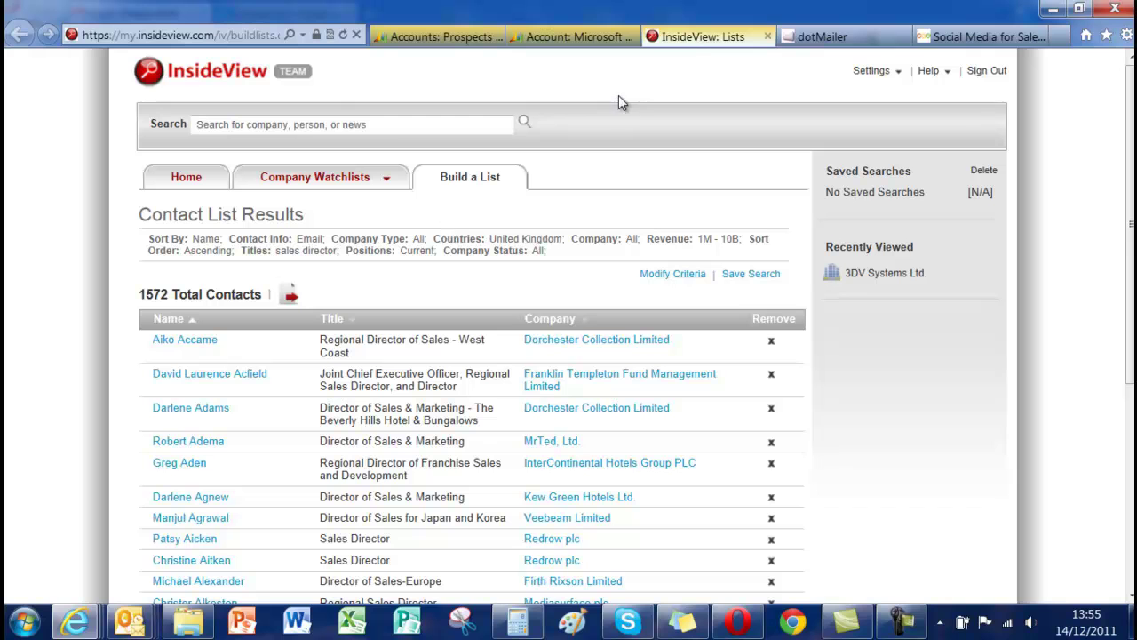
pyautogui.click(587, 37)
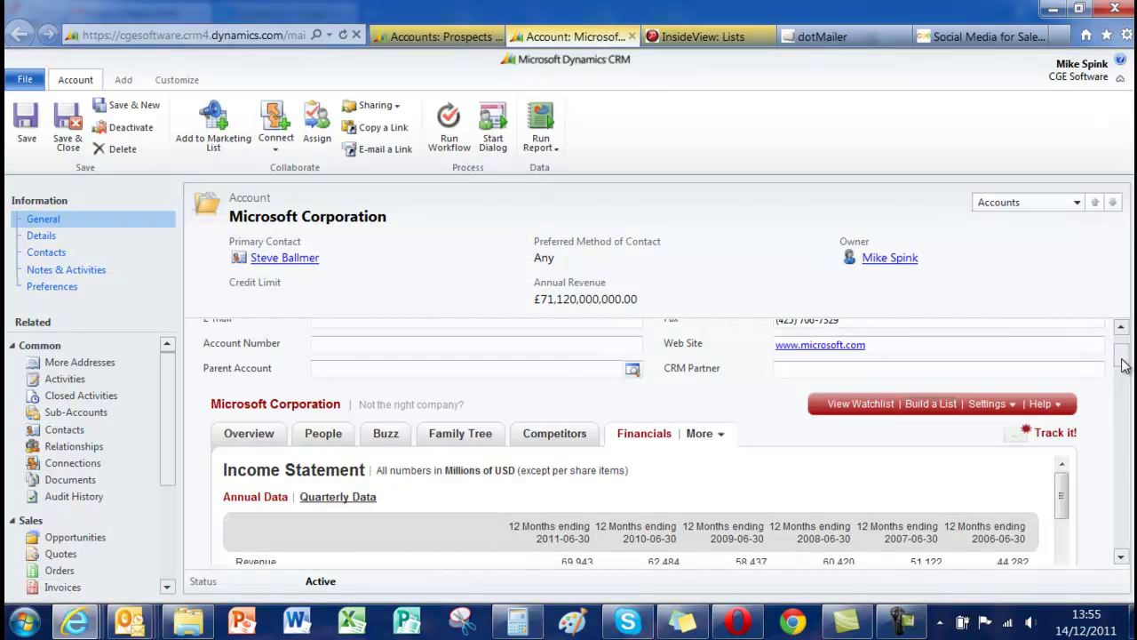
pyautogui.scroll(-3, 1127, 373)
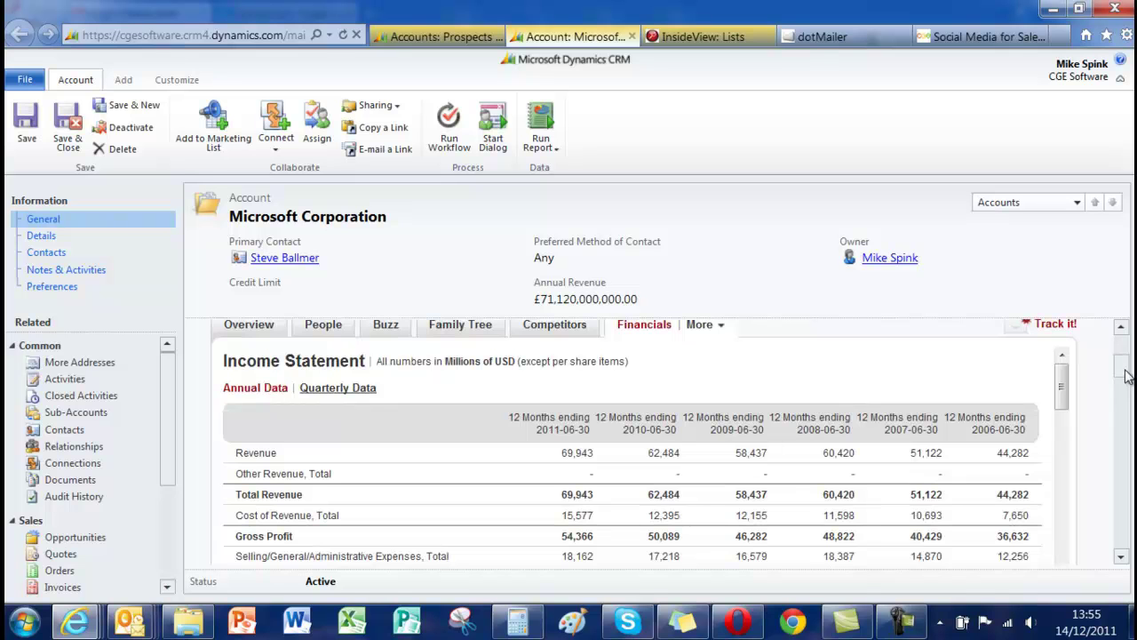